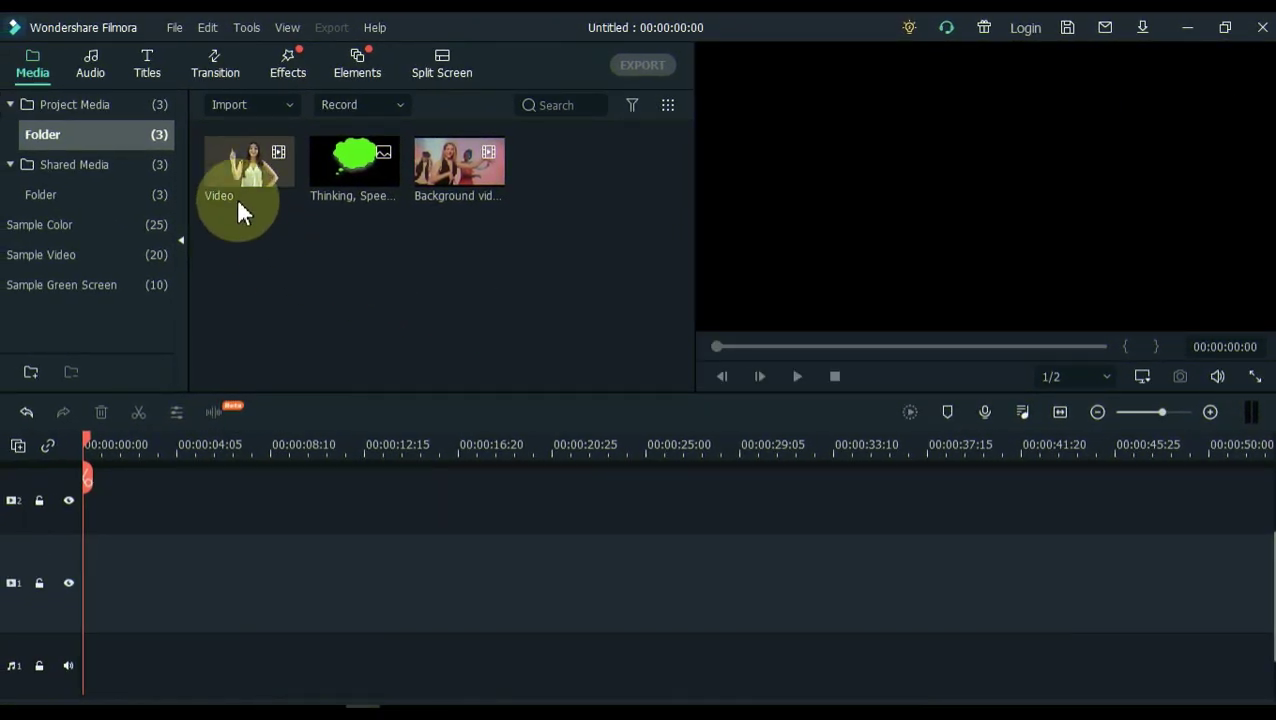
- Place the woman's Video clip at the start of track 1 and play it through to review it
left_click_drag(236, 180, 79, 572)
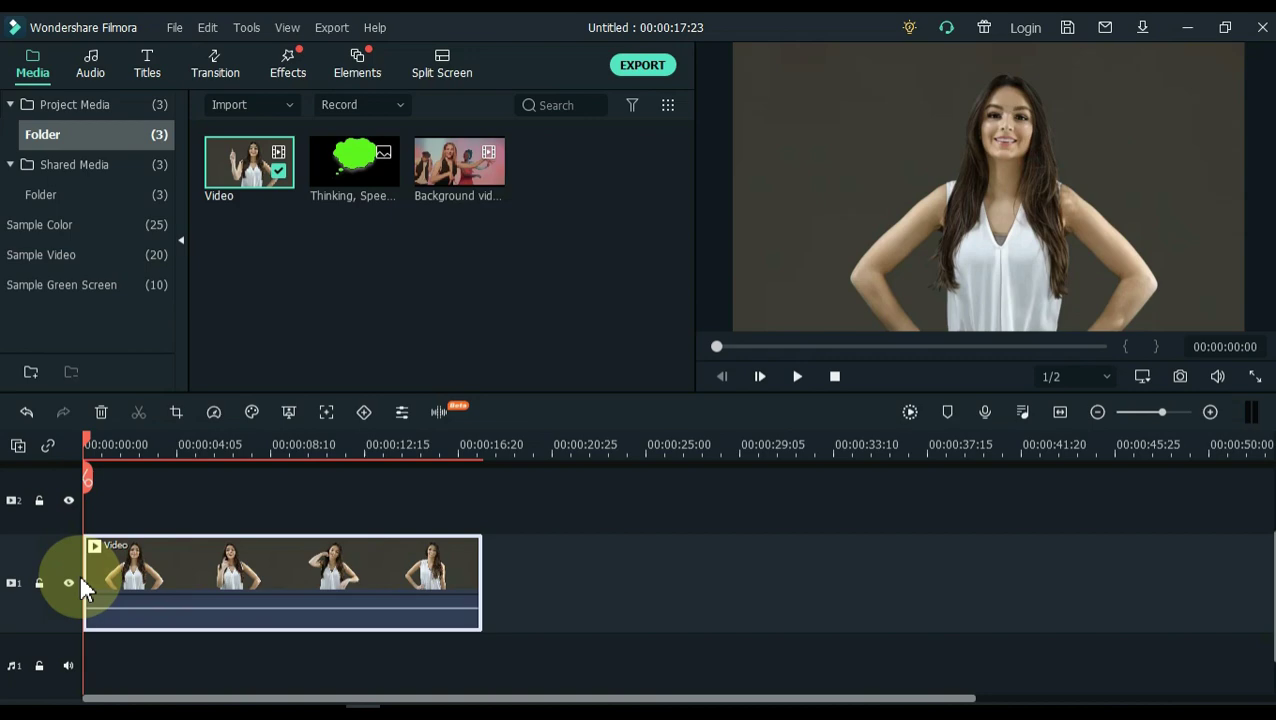
key("space")
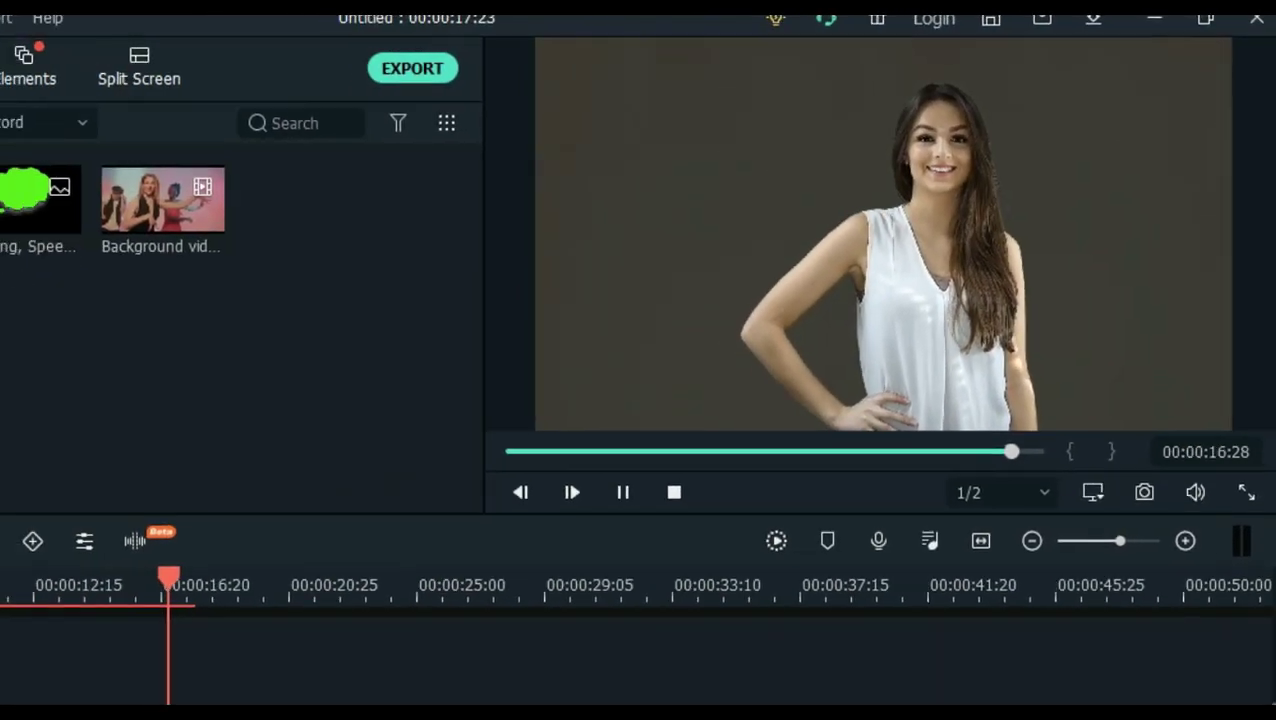
left_click(134, 540)
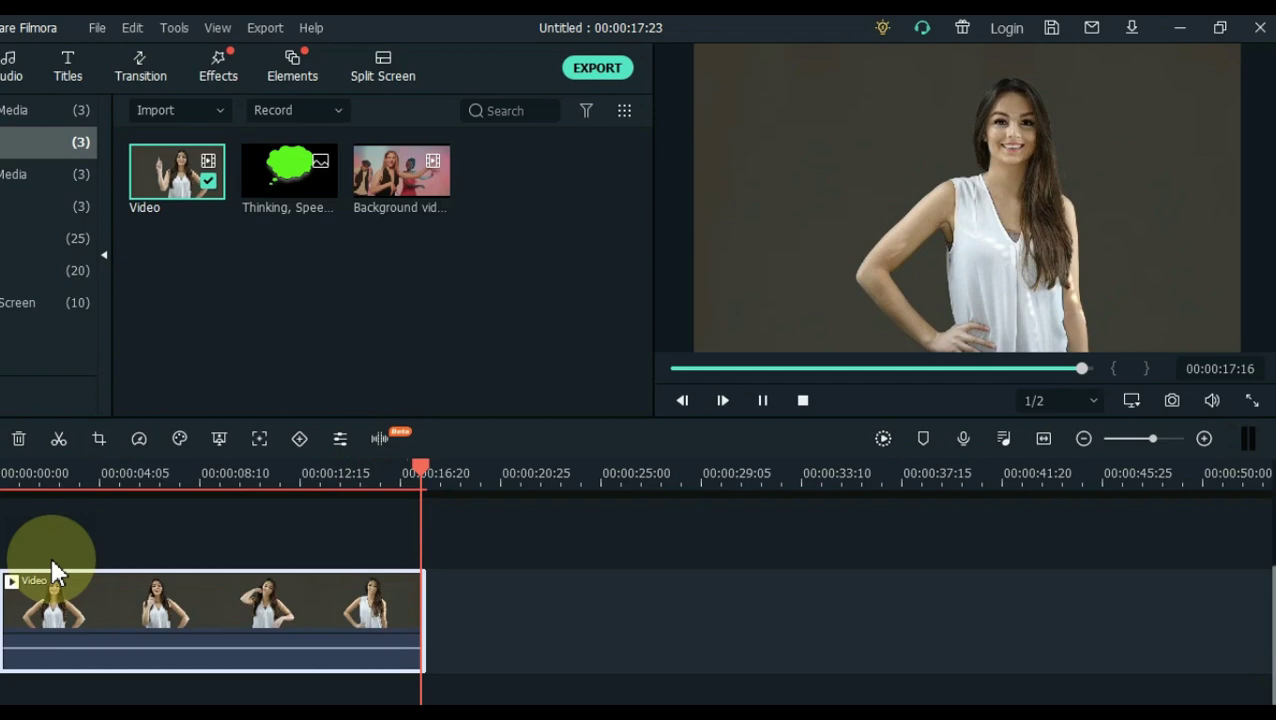
mouse_move(322, 186)
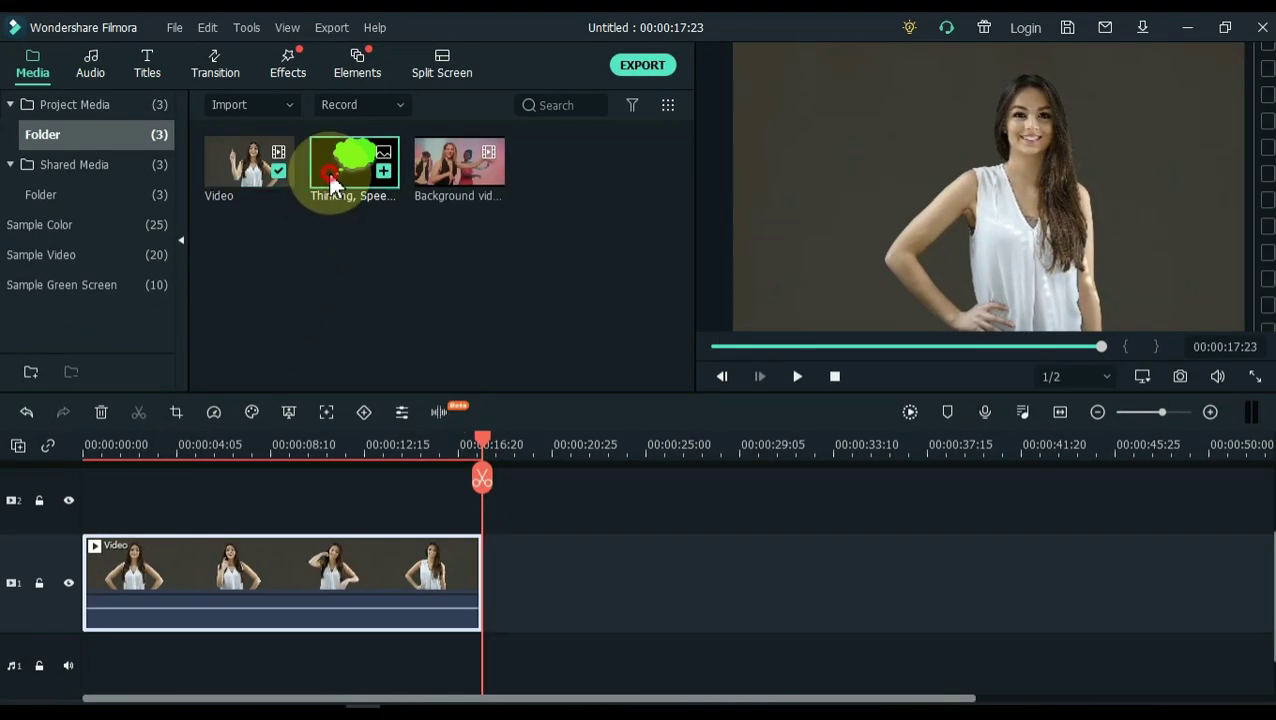
- Add the thought-bubble image on track 2, starting at 00:00:04:22 where she points upward
left_click_drag(333, 185, 84, 505)
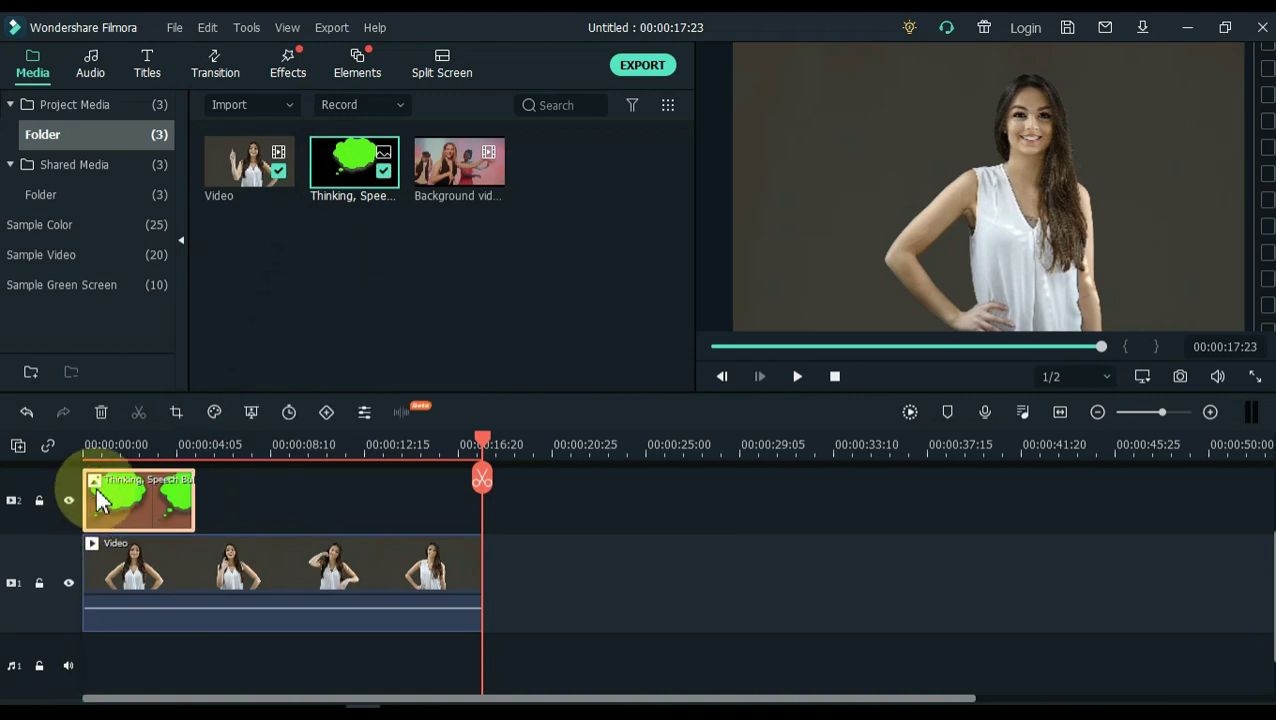
left_click(133, 437)
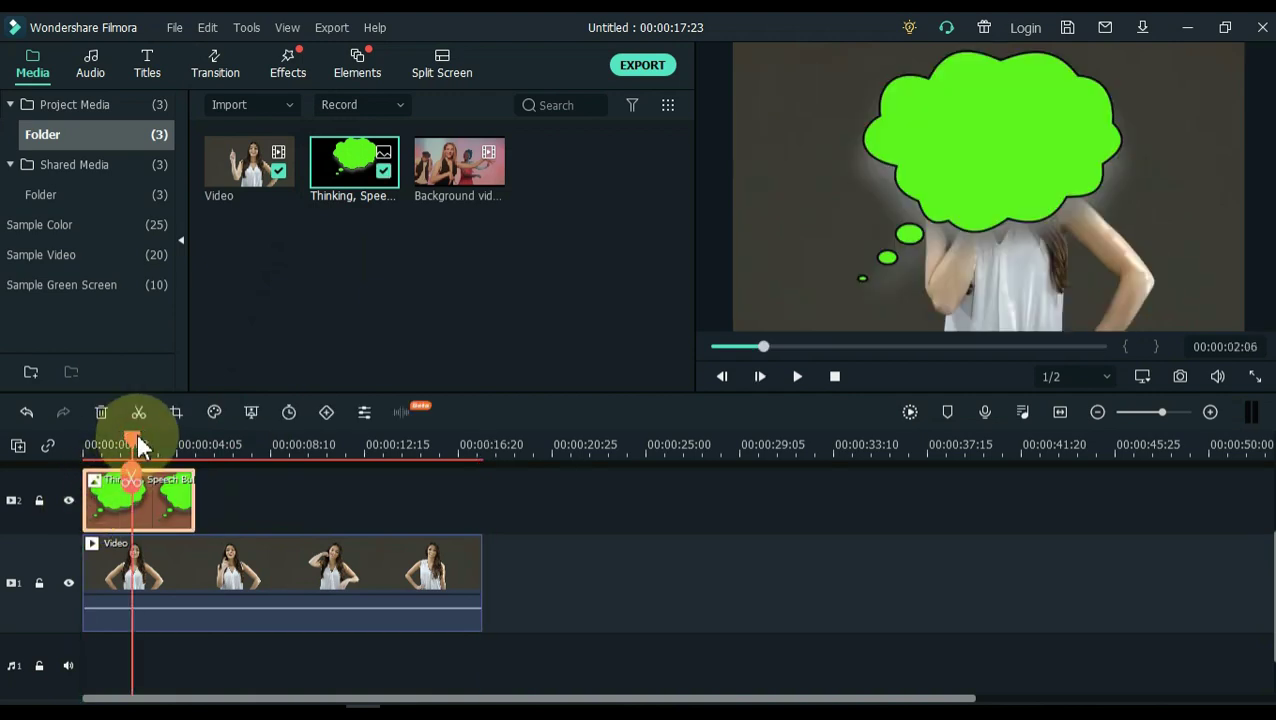
left_click(68, 500)
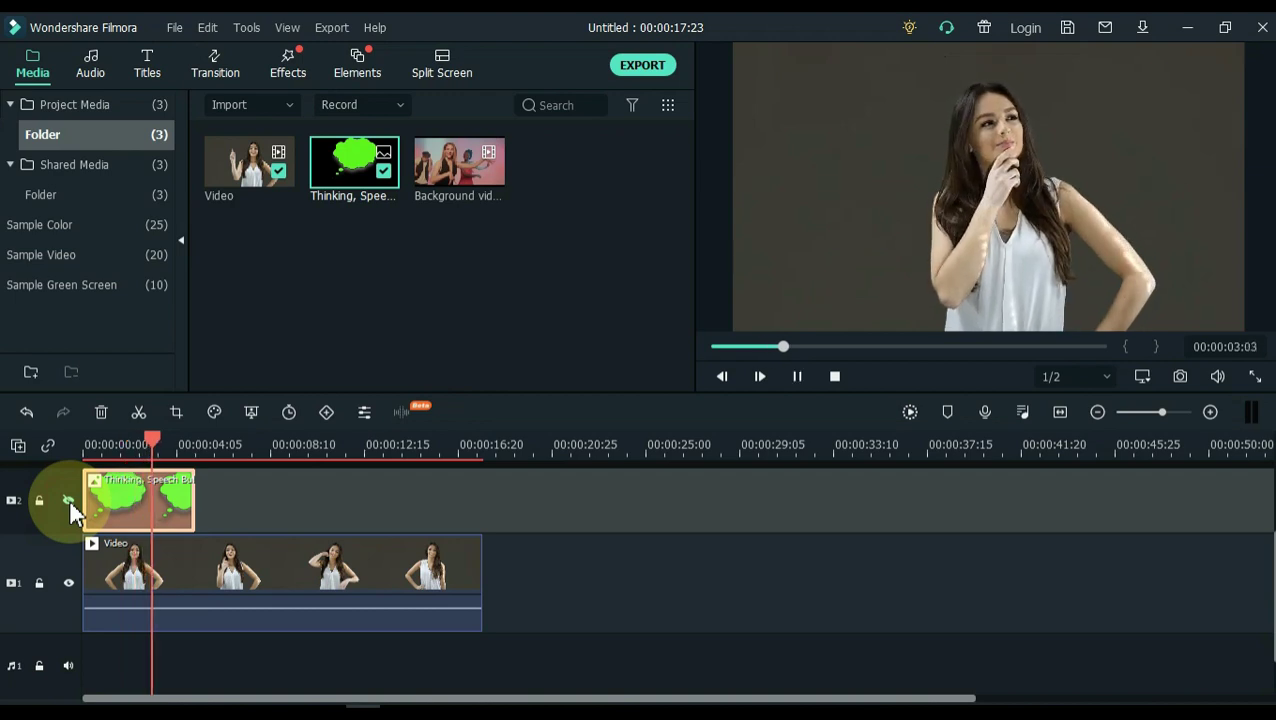
key("space")
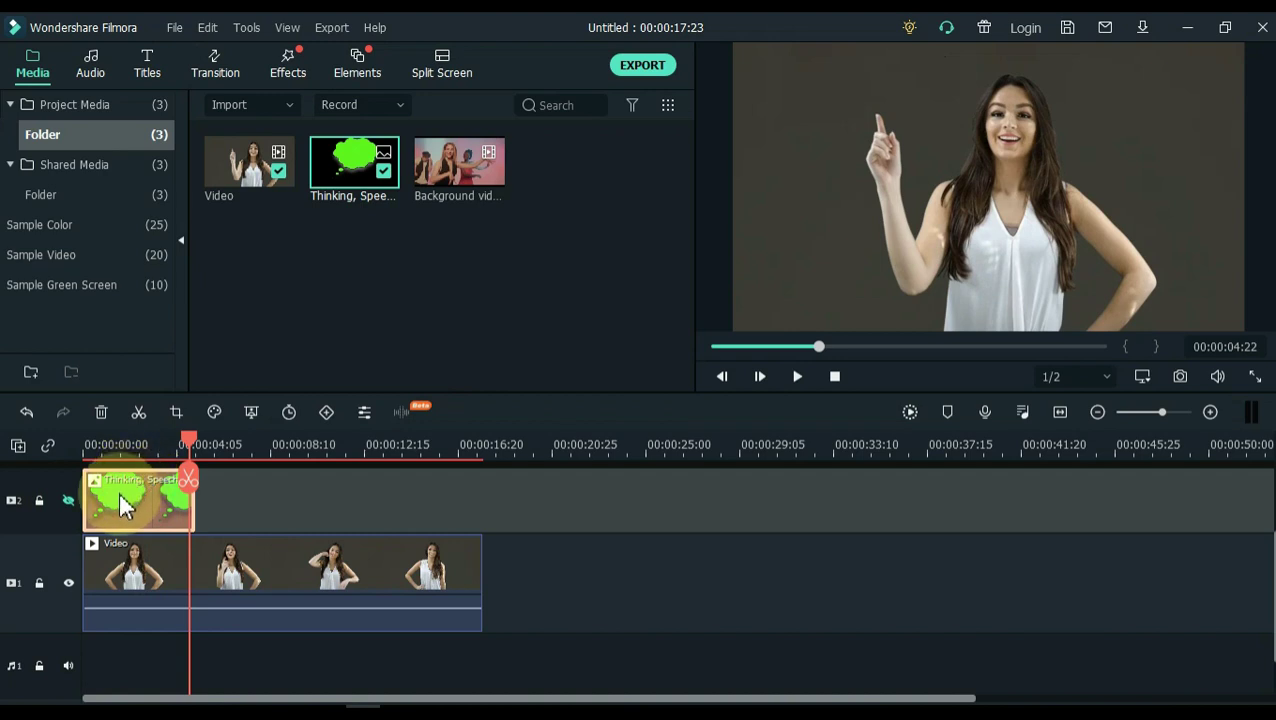
left_click_drag(120, 505, 228, 512)
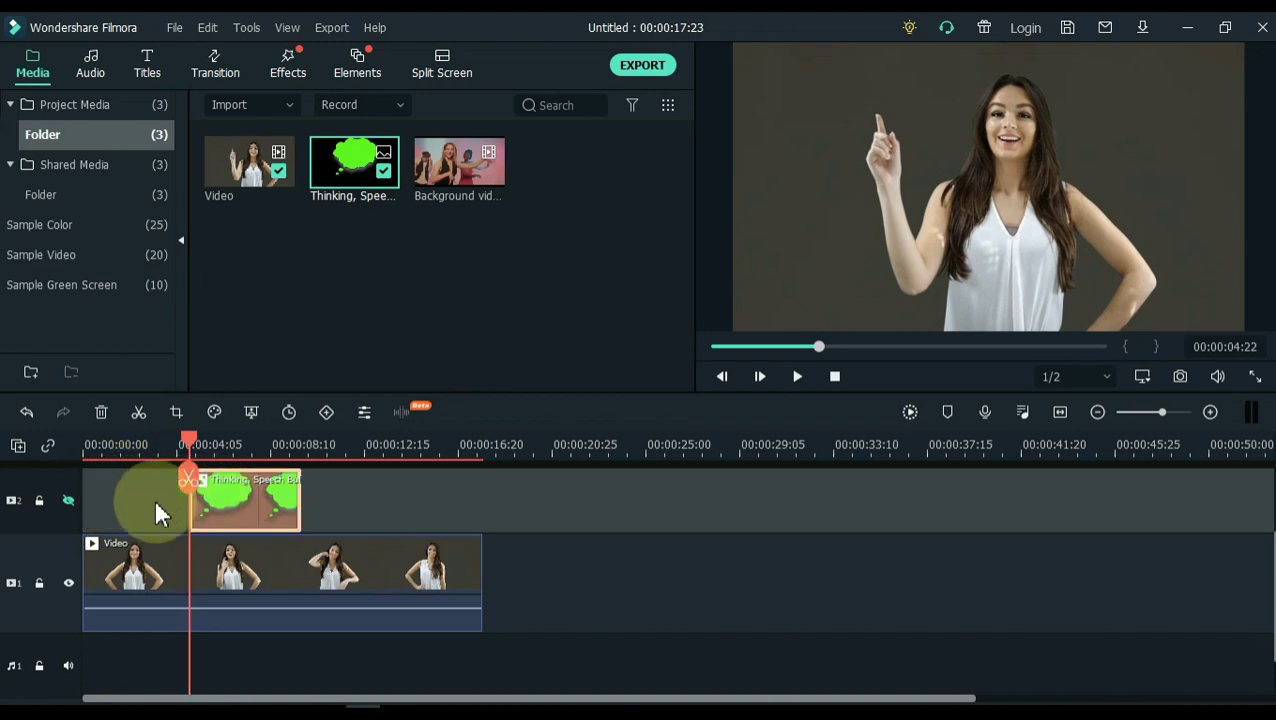
left_click(68, 500)
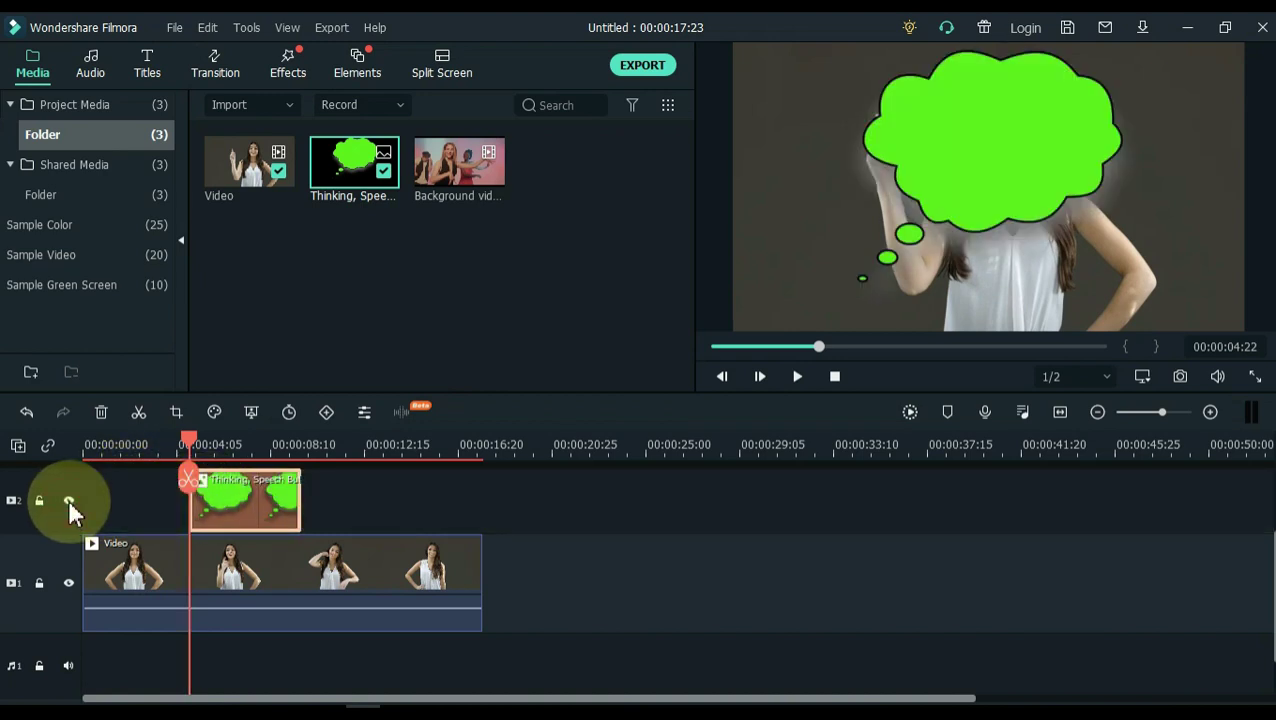
- Flip the bubble horizontally and rotate it to 314.42° toward the woman's head
double_click(228, 512)
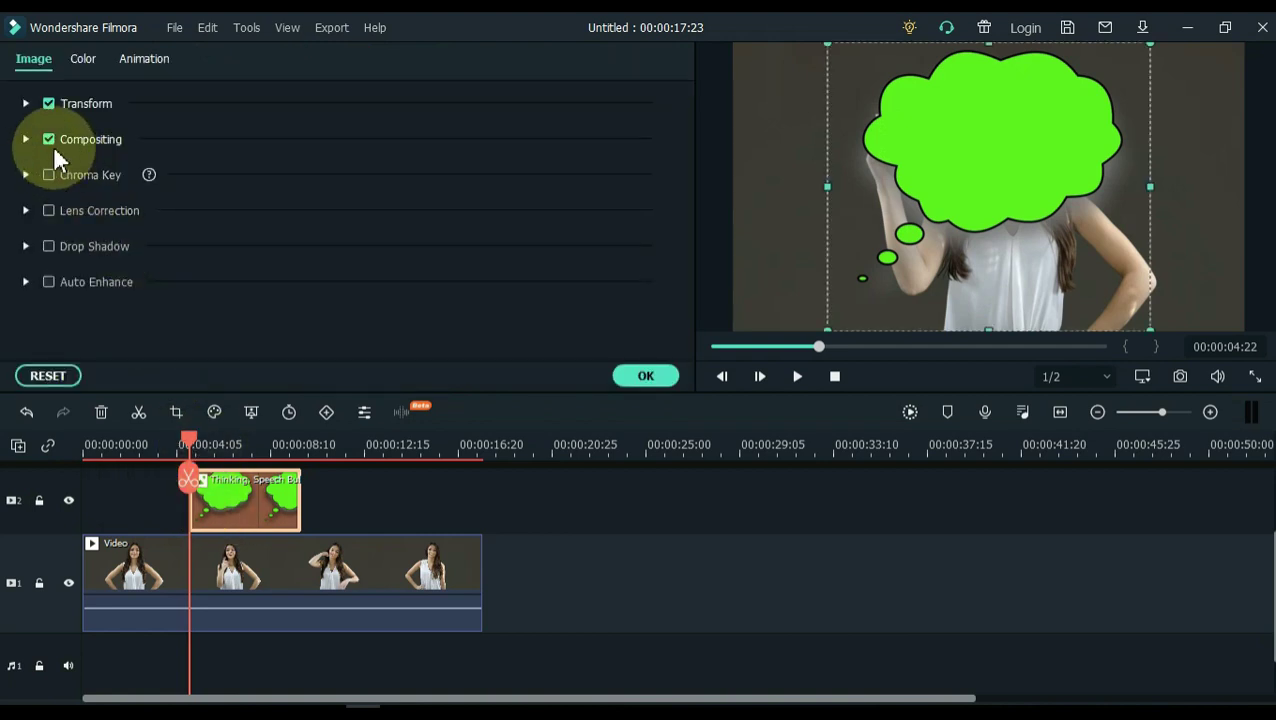
left_click(27, 106)
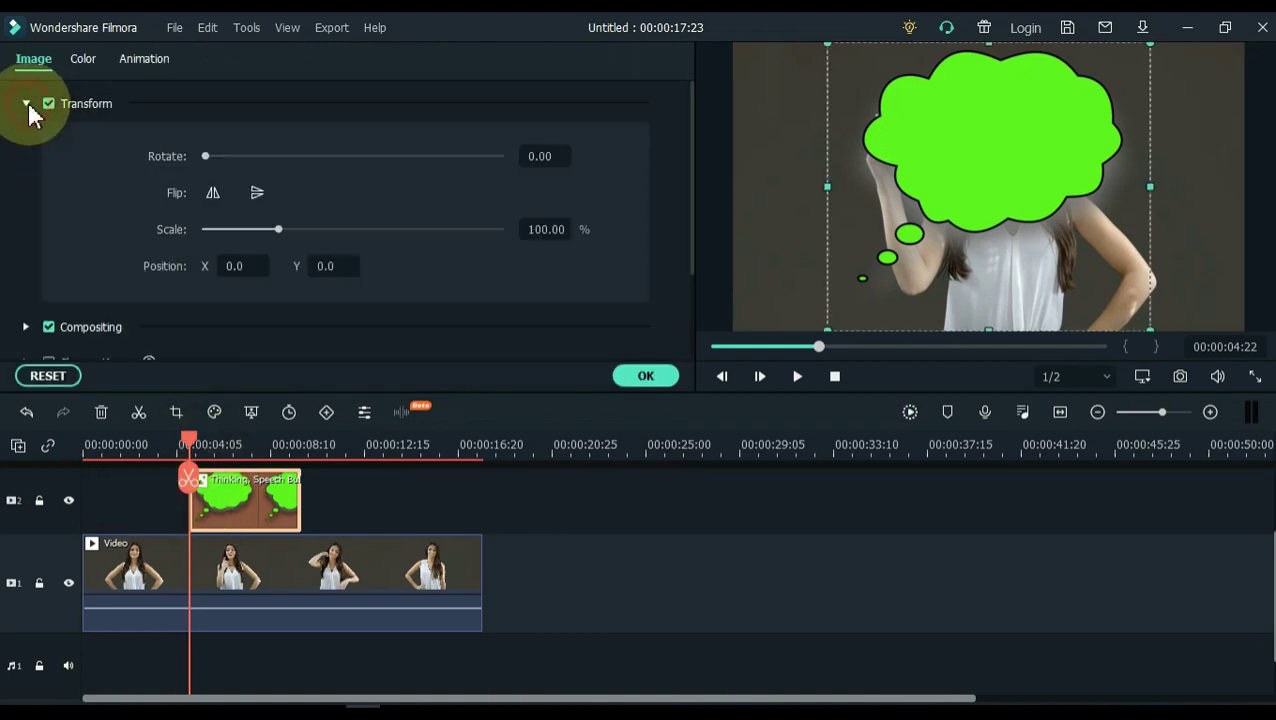
left_click(212, 196)
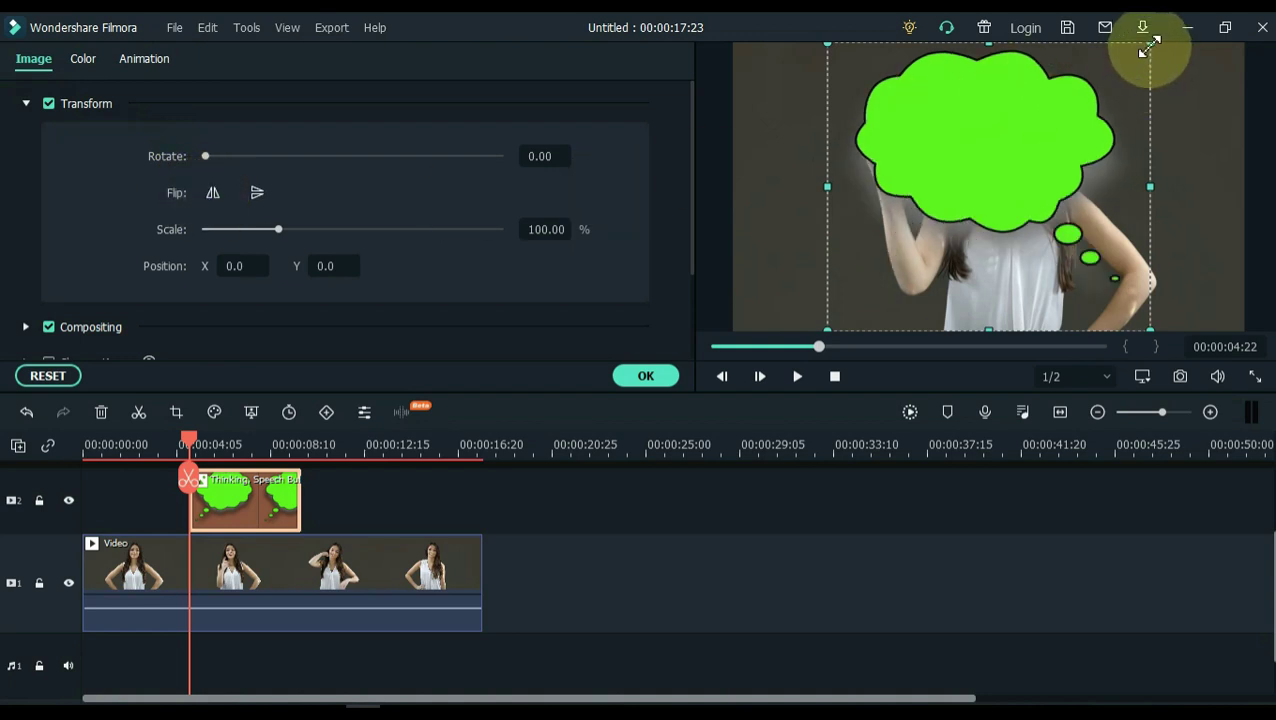
left_click_drag(1146, 50, 1100, 86)
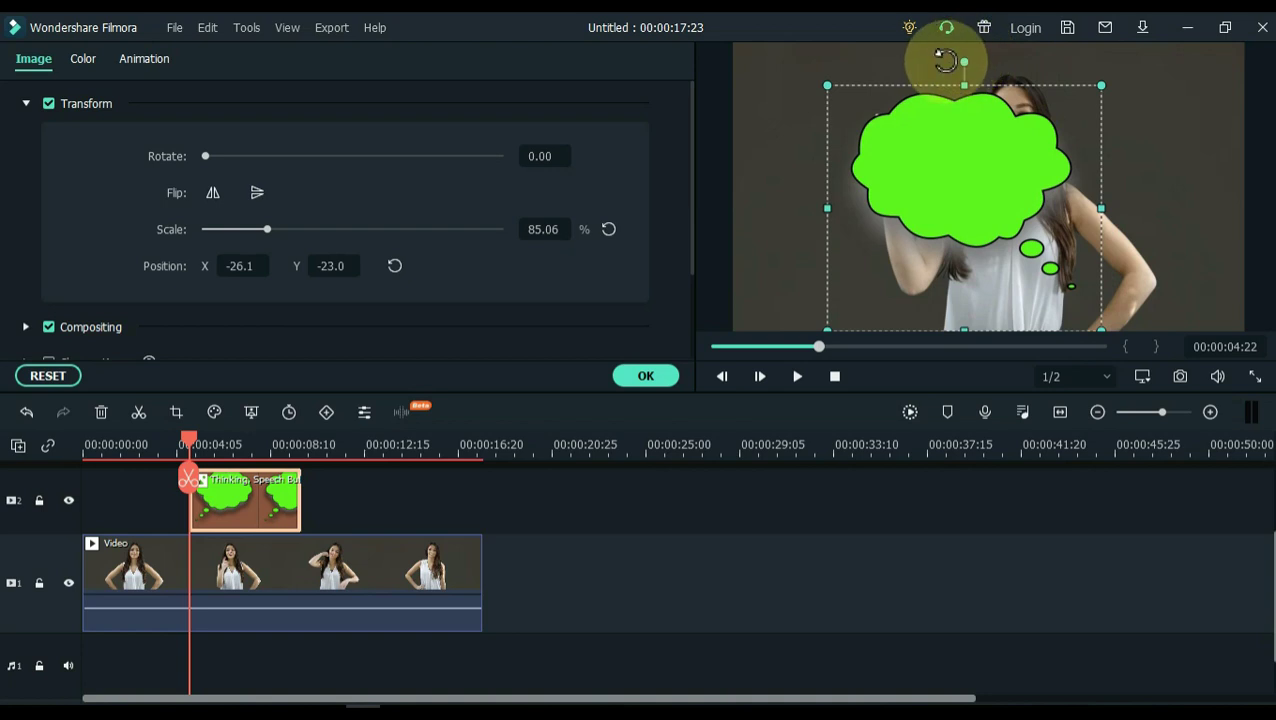
left_click_drag(945, 60, 860, 118)
left_click_drag(1105, 244, 985, 170)
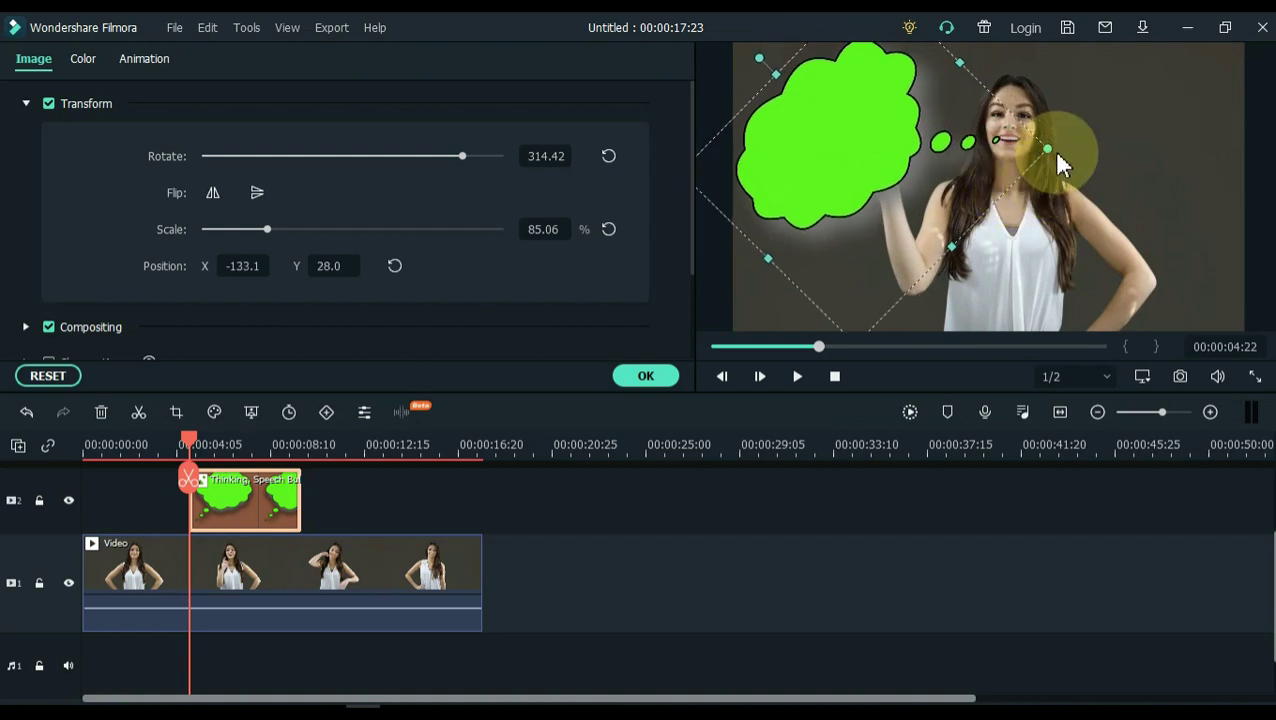
- Scale the bubble to 76.90% beside her head and extend its clip to 00:00:17:23
left_click_drag(1057, 153, 972, 195)
left_click_drag(1022, 135, 1013, 137)
left_click_drag(779, 258, 781, 259)
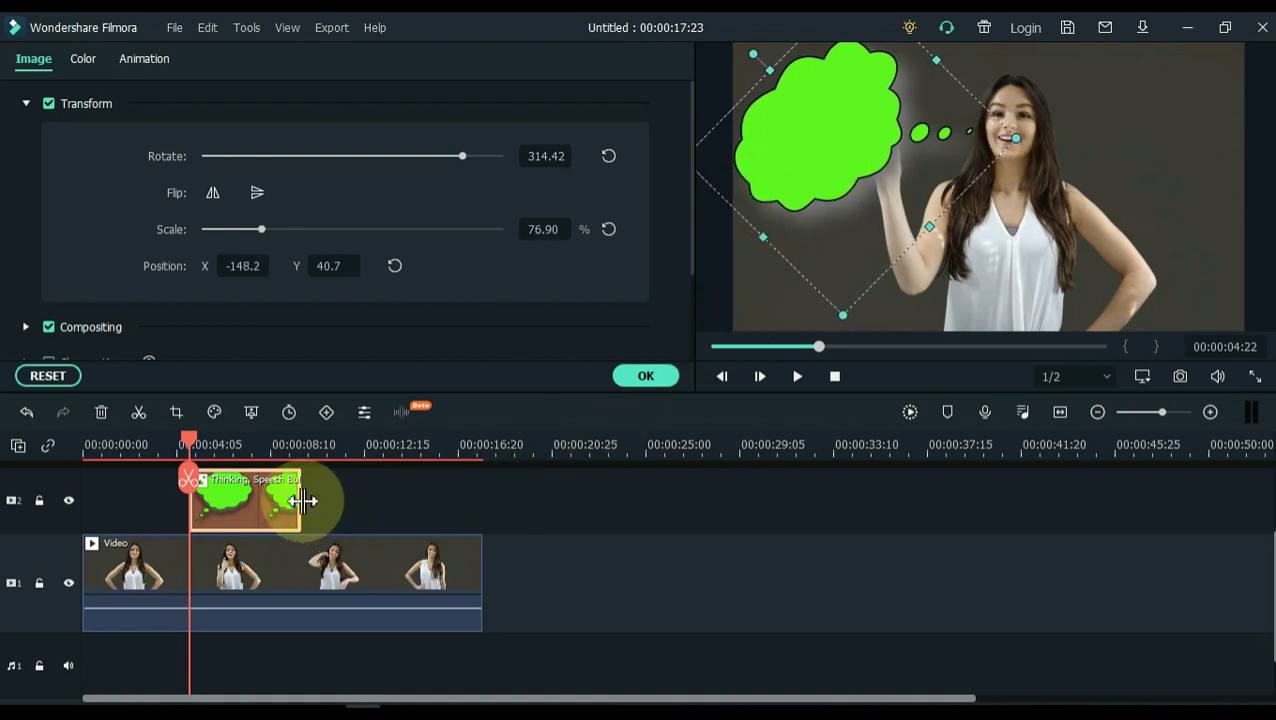
left_click_drag(302, 501, 481, 512)
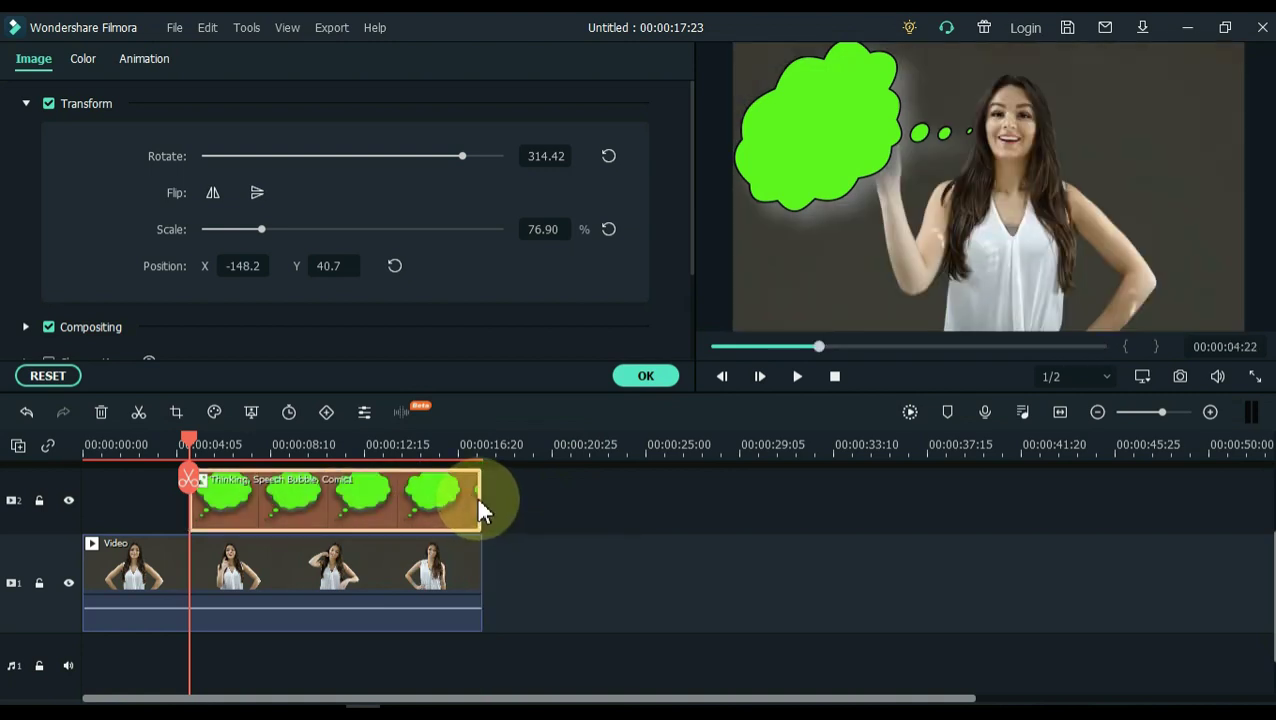
left_click(647, 377)
- Split the woman's clip where the bubble begins and box her face for motion tracking
left_click(303, 596)
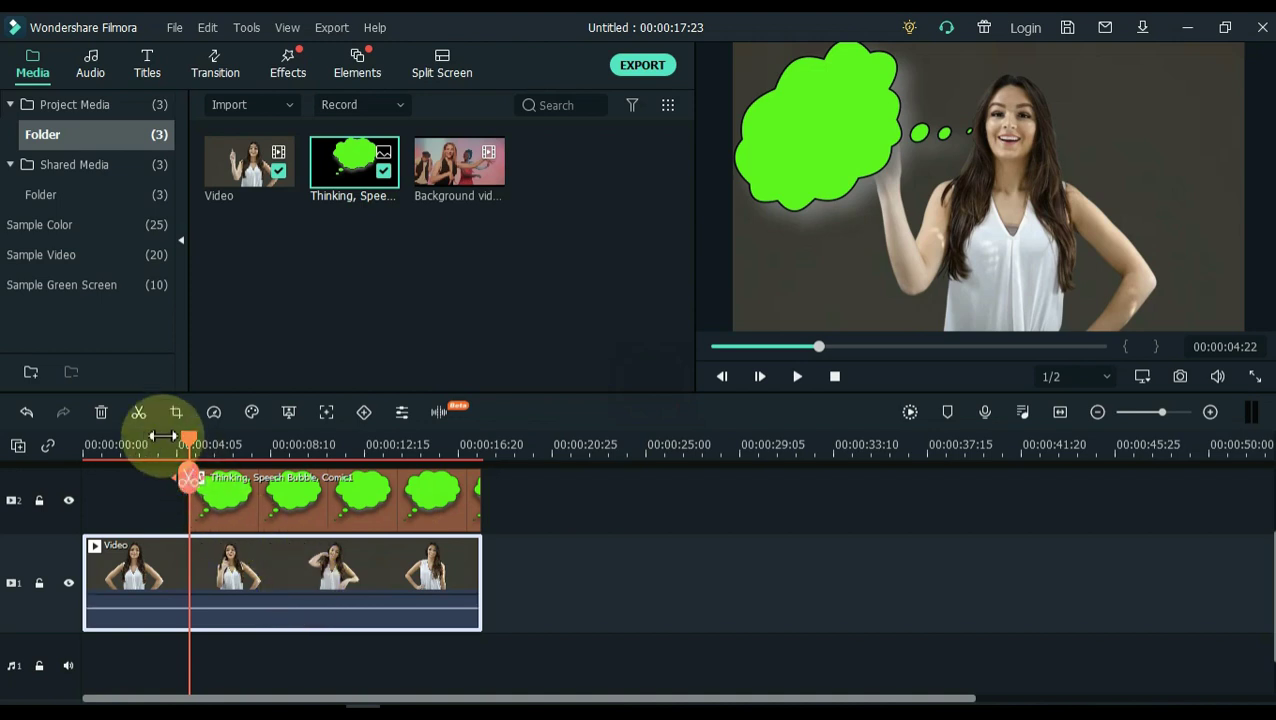
left_click(139, 413)
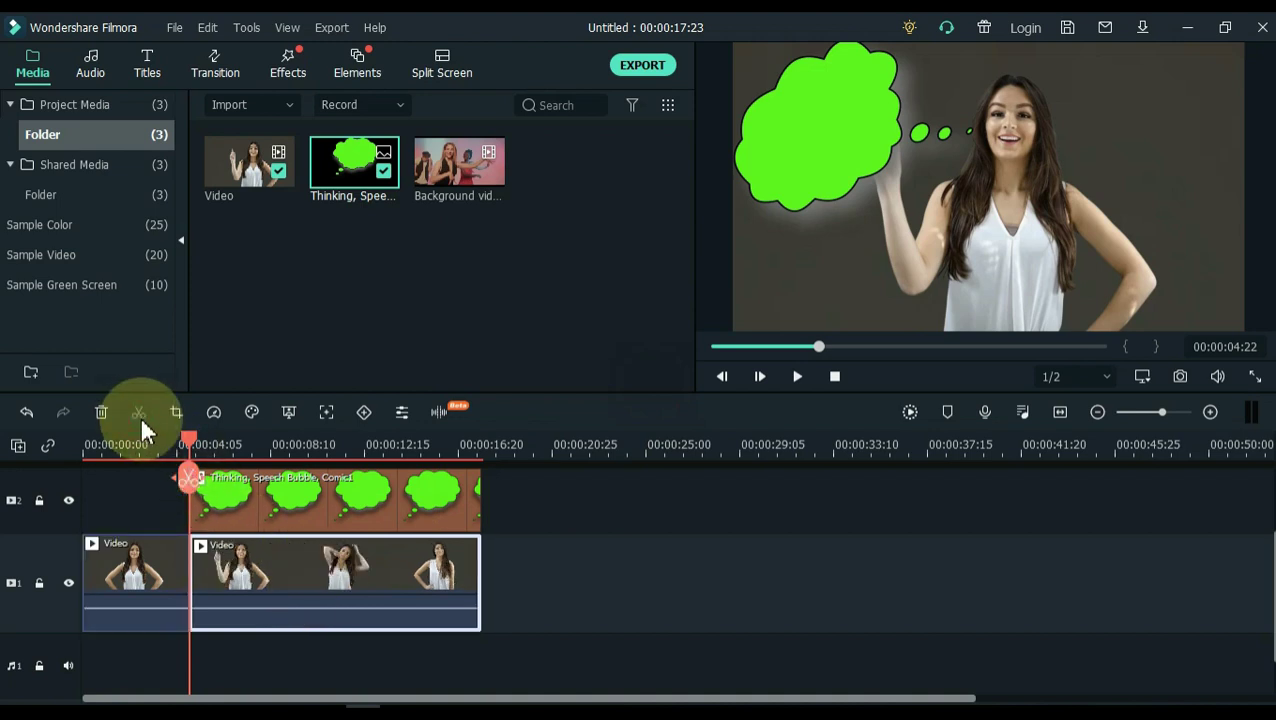
left_click(325, 413)
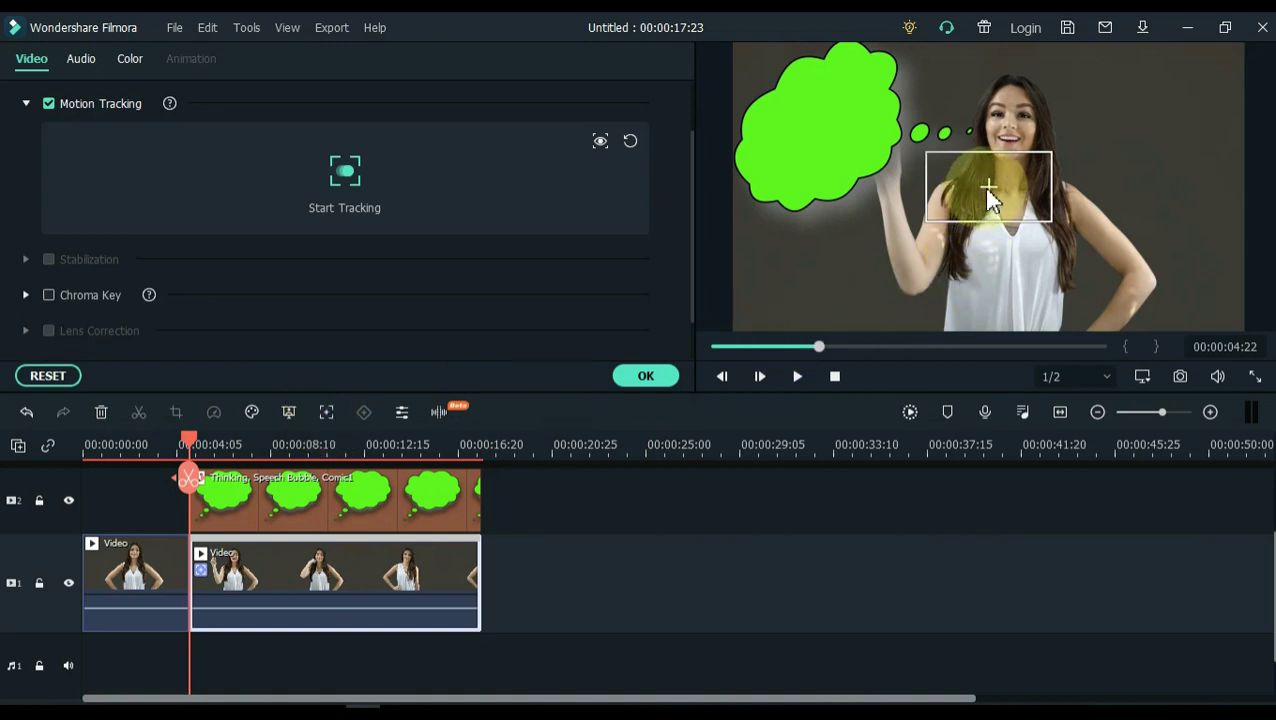
left_click_drag(989, 190, 1006, 158)
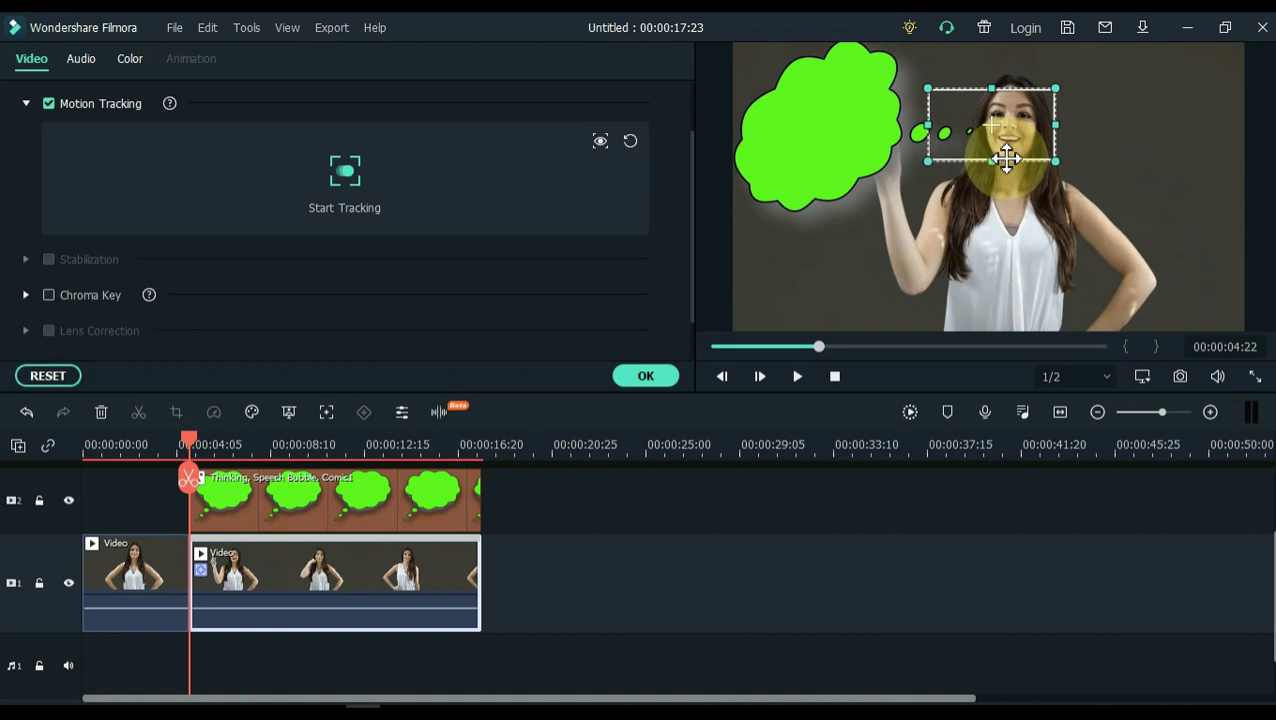
- Track her face, attach the thought bubble to it, and play back the result
left_click(349, 190)
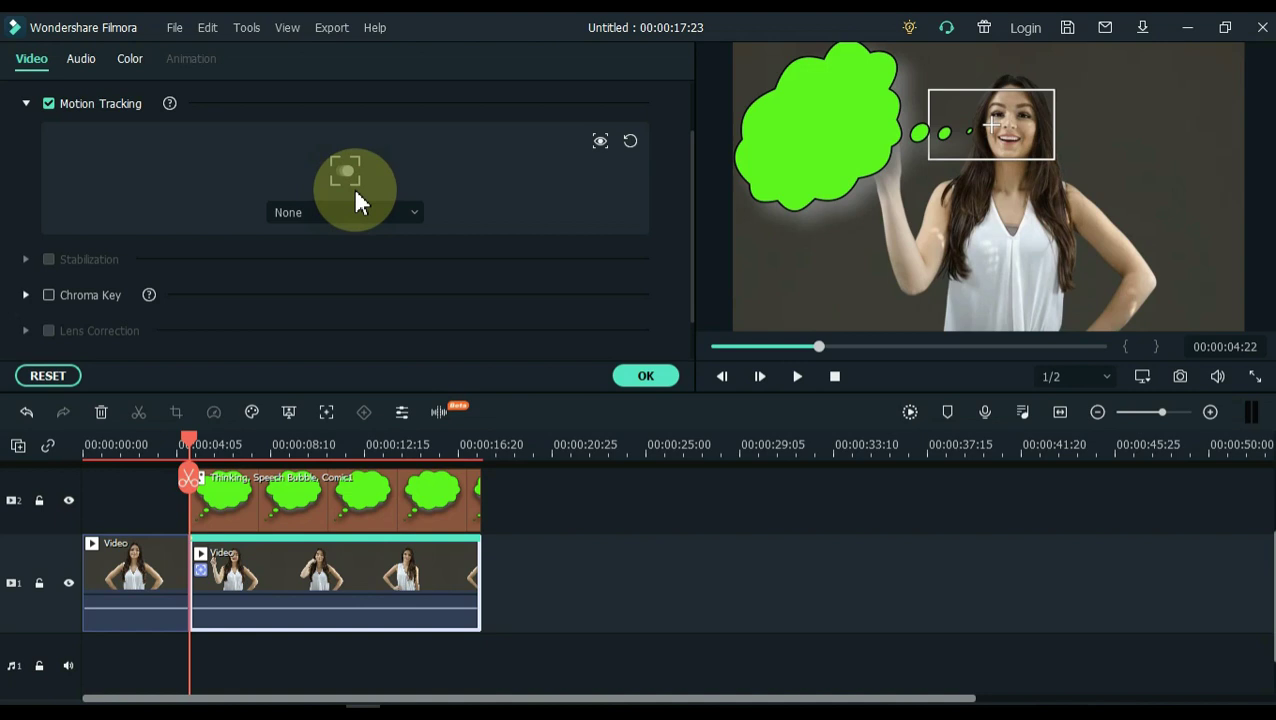
left_click(358, 214)
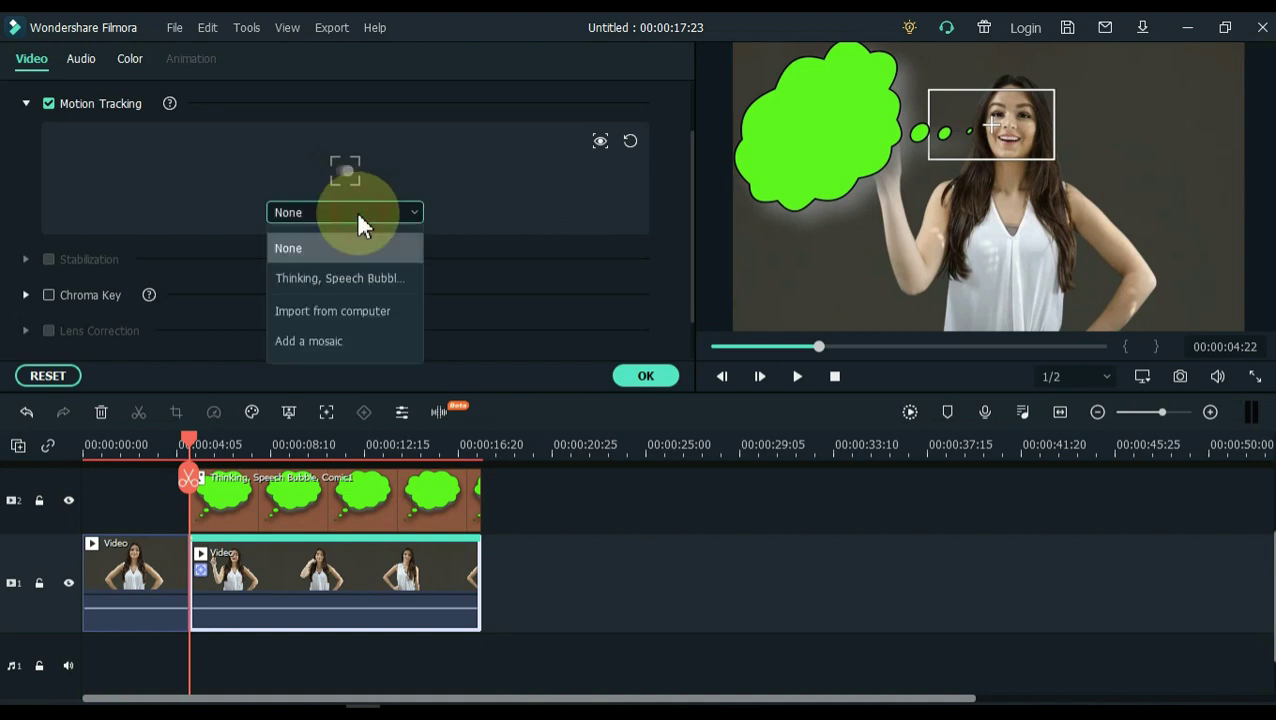
left_click(358, 284)
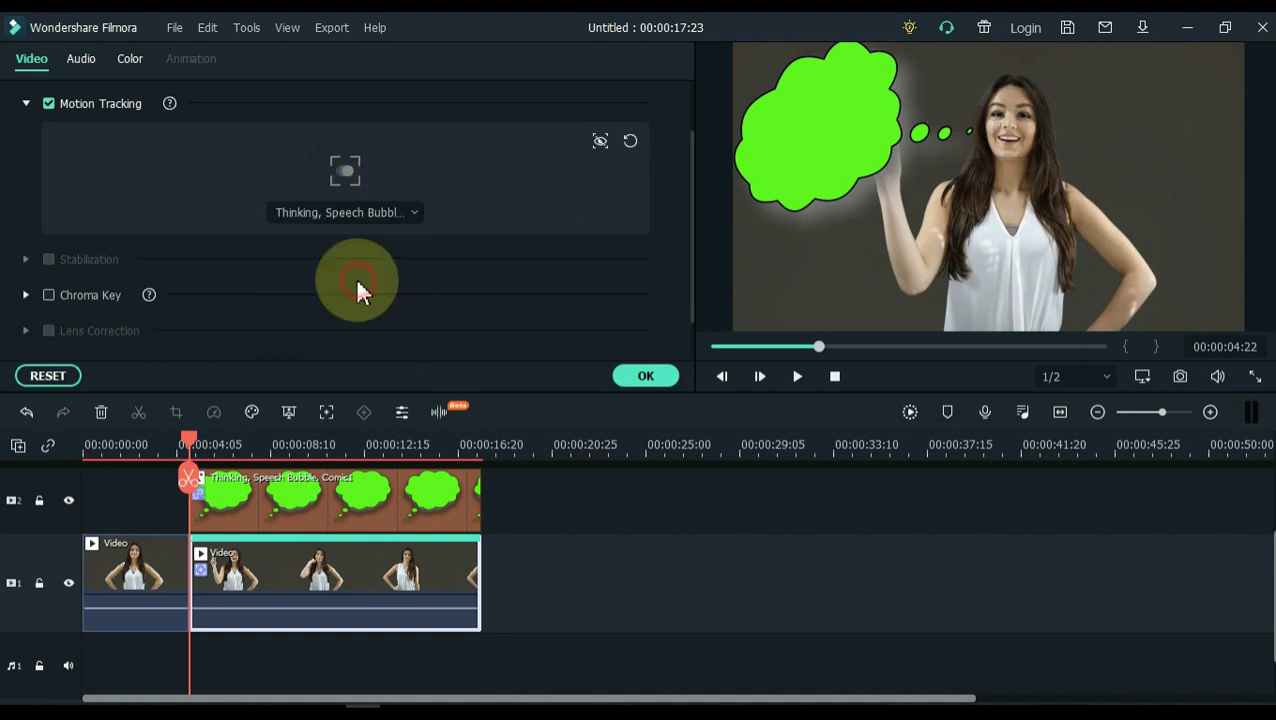
left_click(660, 386)
key("space")
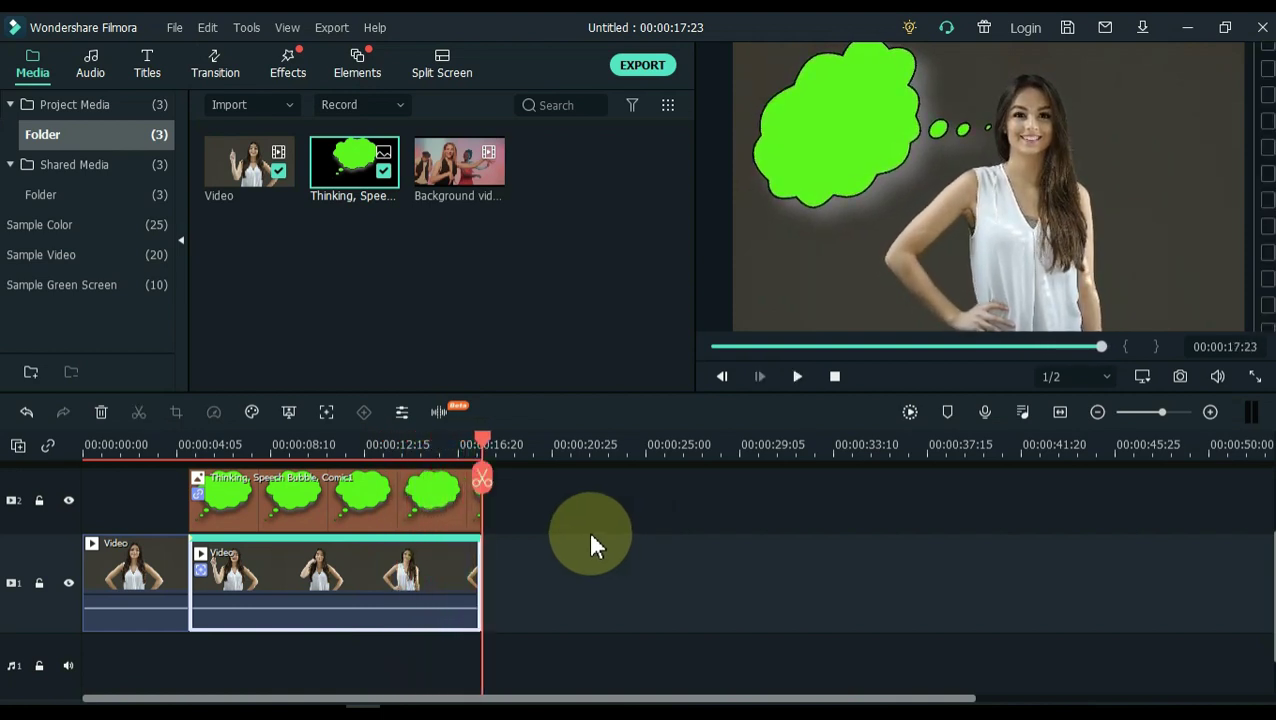
- Export the project as My Video.mp4
left_click(590, 543)
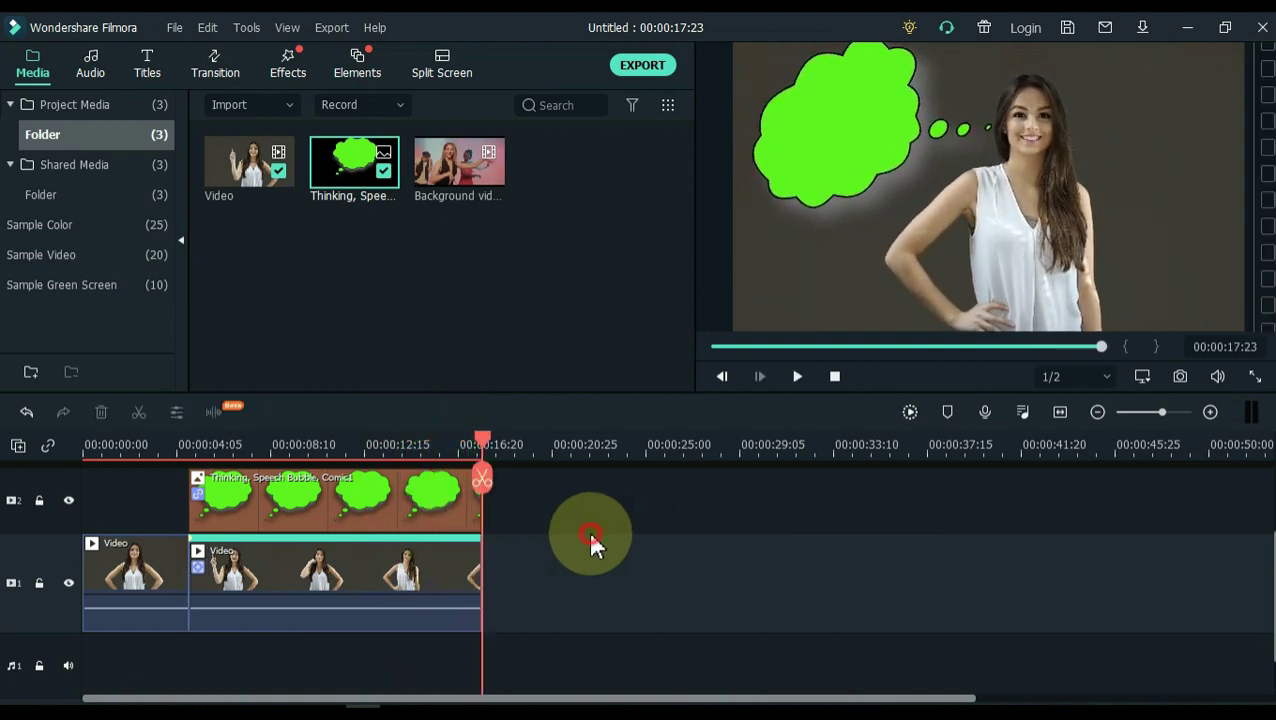
left_click(648, 68)
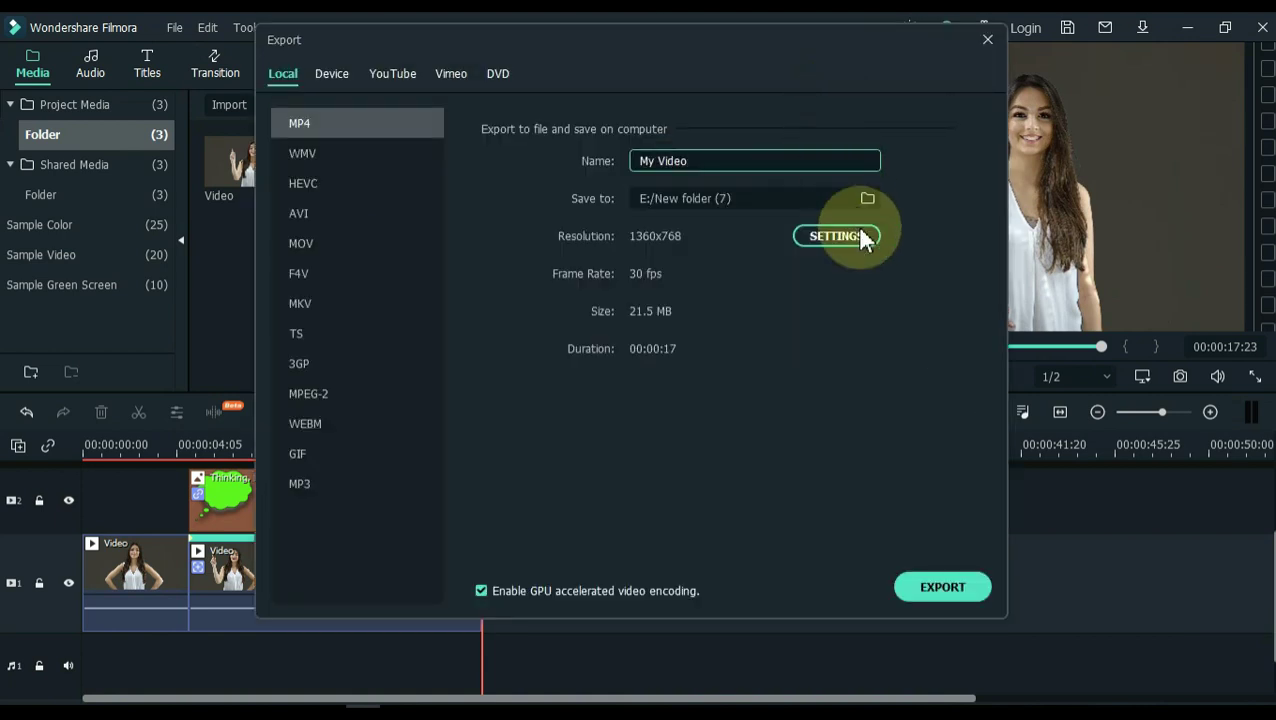
left_click(914, 593)
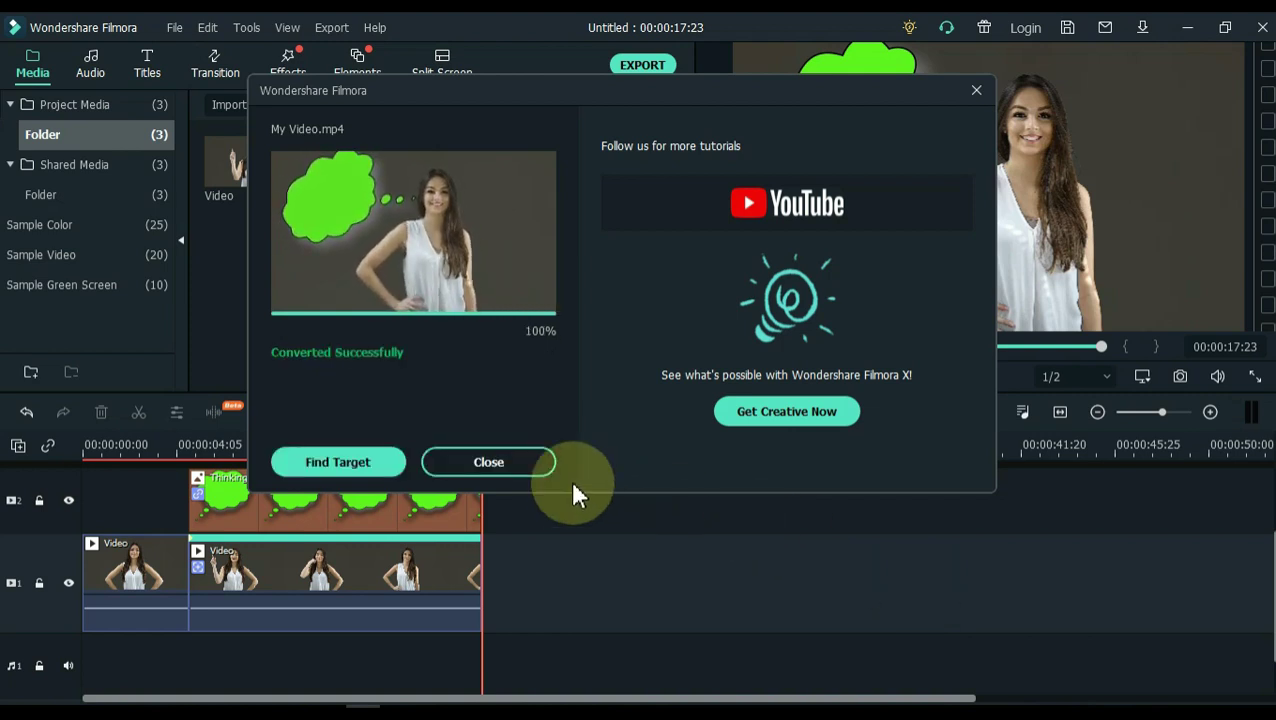
- Import the exported My Video.mp4 back into the media library
left_click(365, 478)
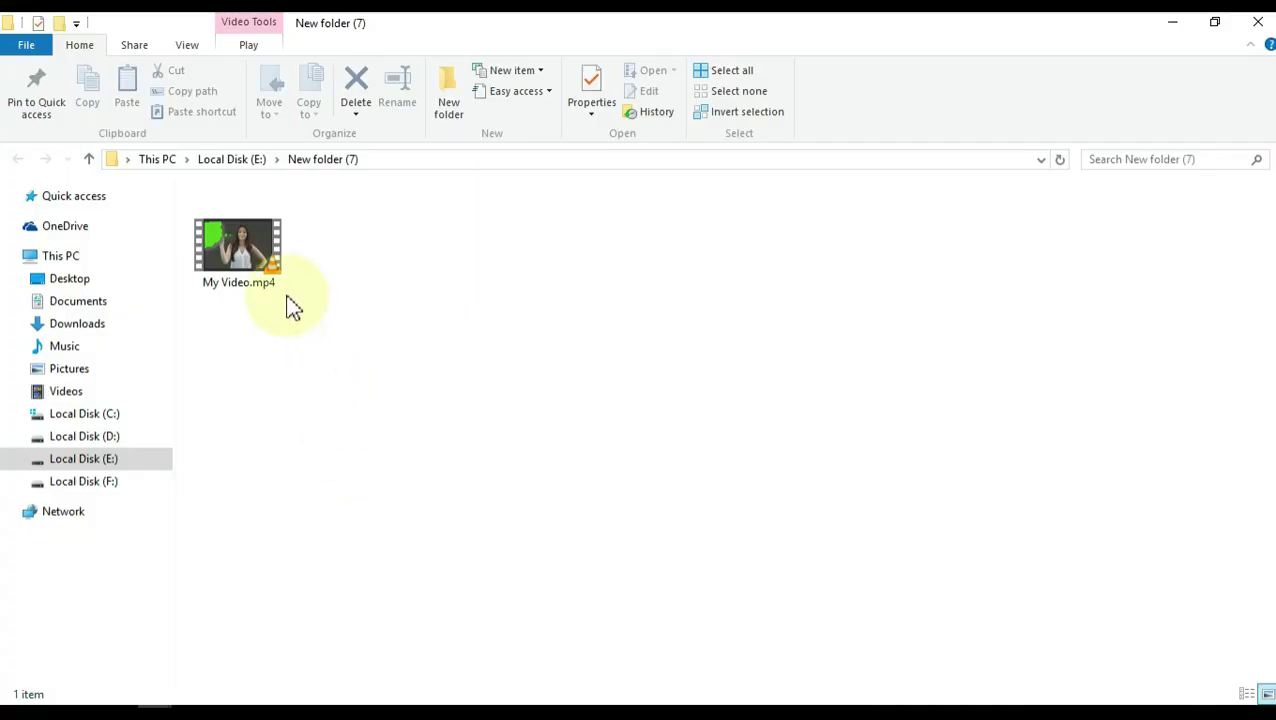
left_click(258, 266)
left_click_drag(228, 236, 548, 270)
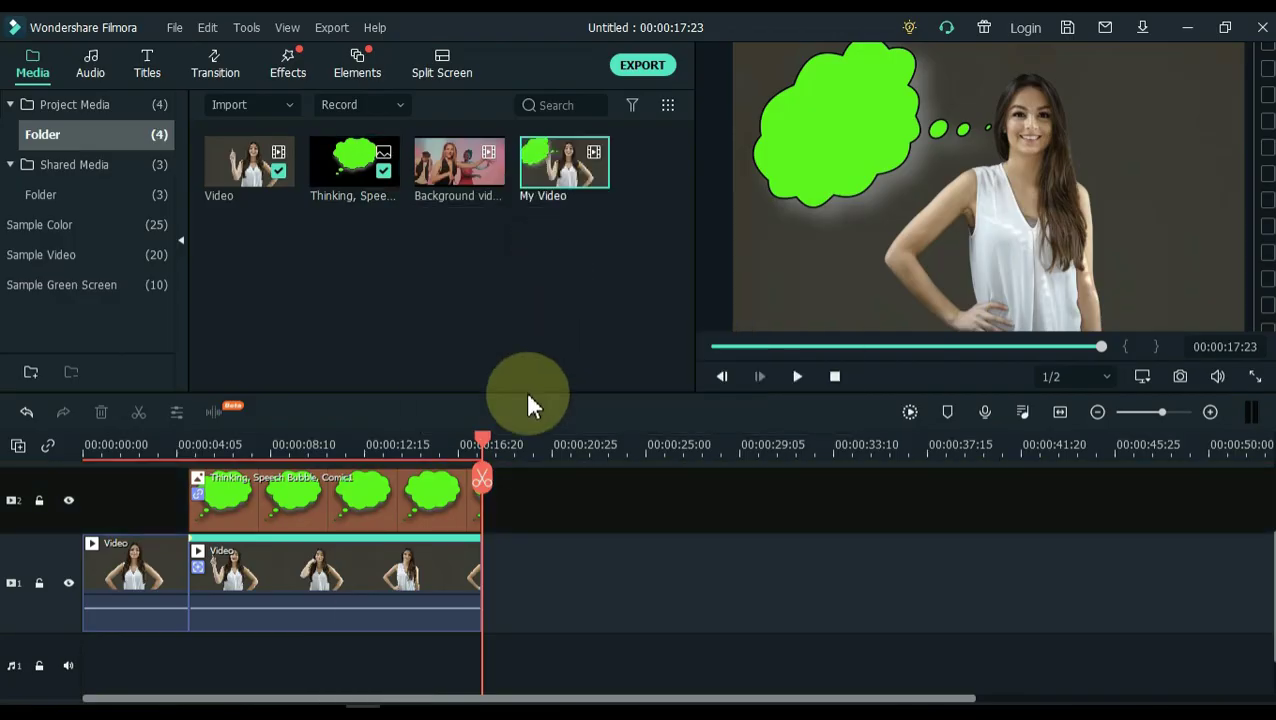
- Clear the timeline, then put My Video on tracks 1 and 3 and Background video on track 2
left_click_drag(589, 637, 43, 447)
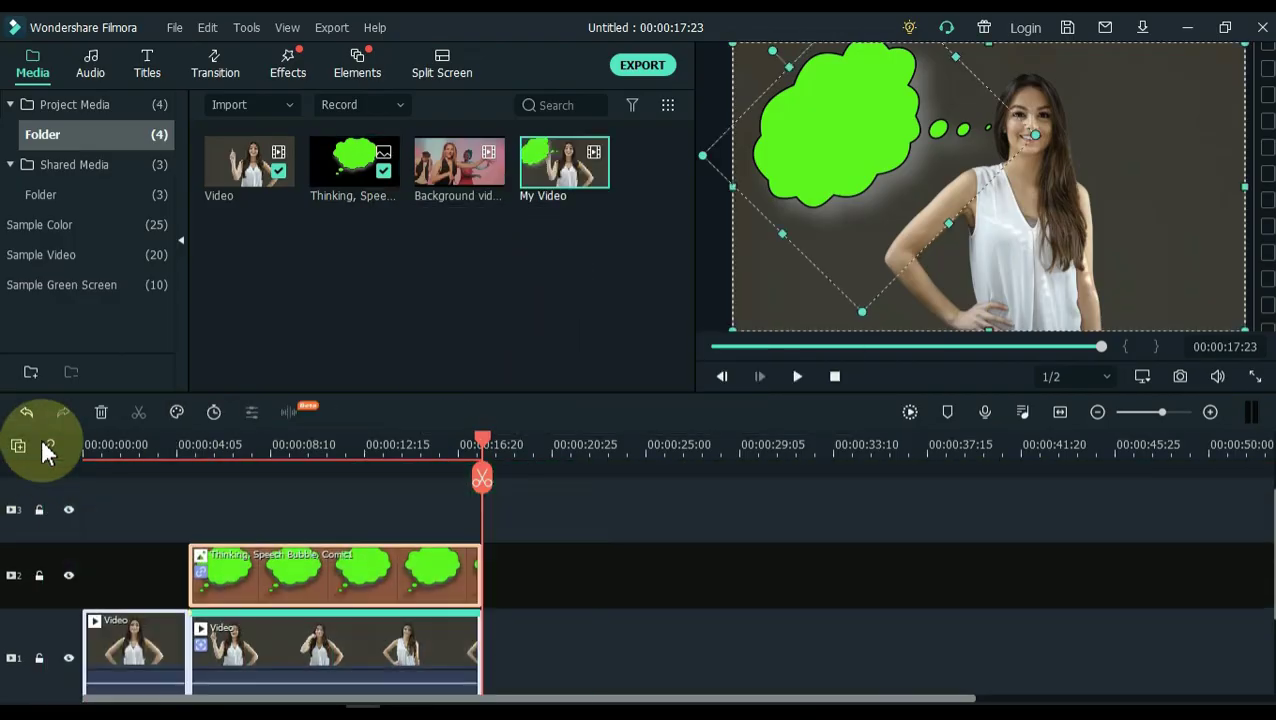
key("Delete")
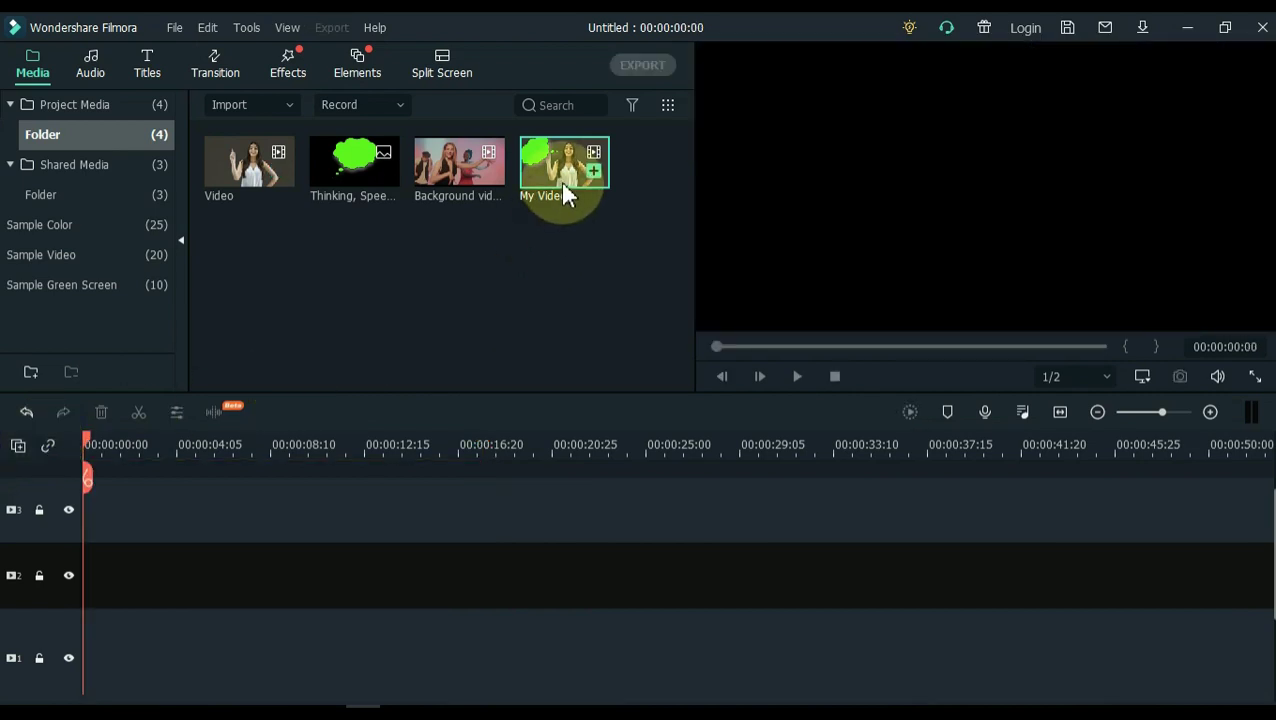
left_click_drag(563, 191, 90, 660)
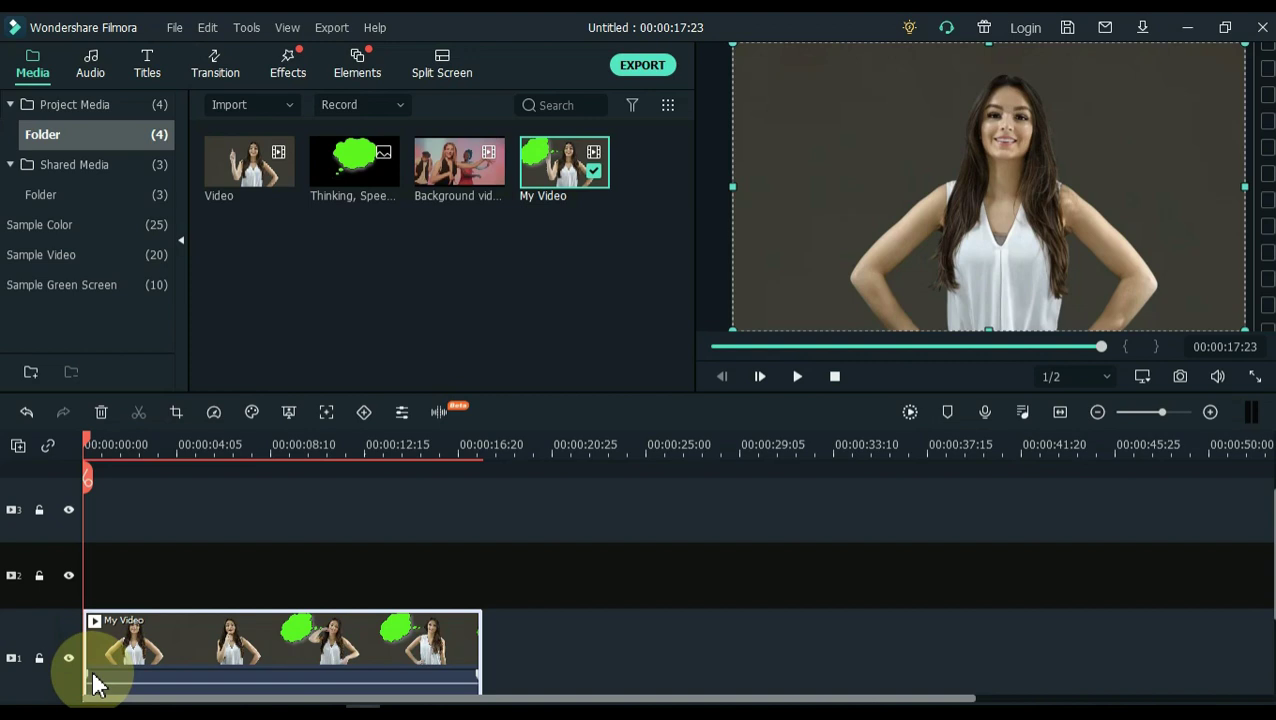
left_click_drag(430, 173, 81, 580)
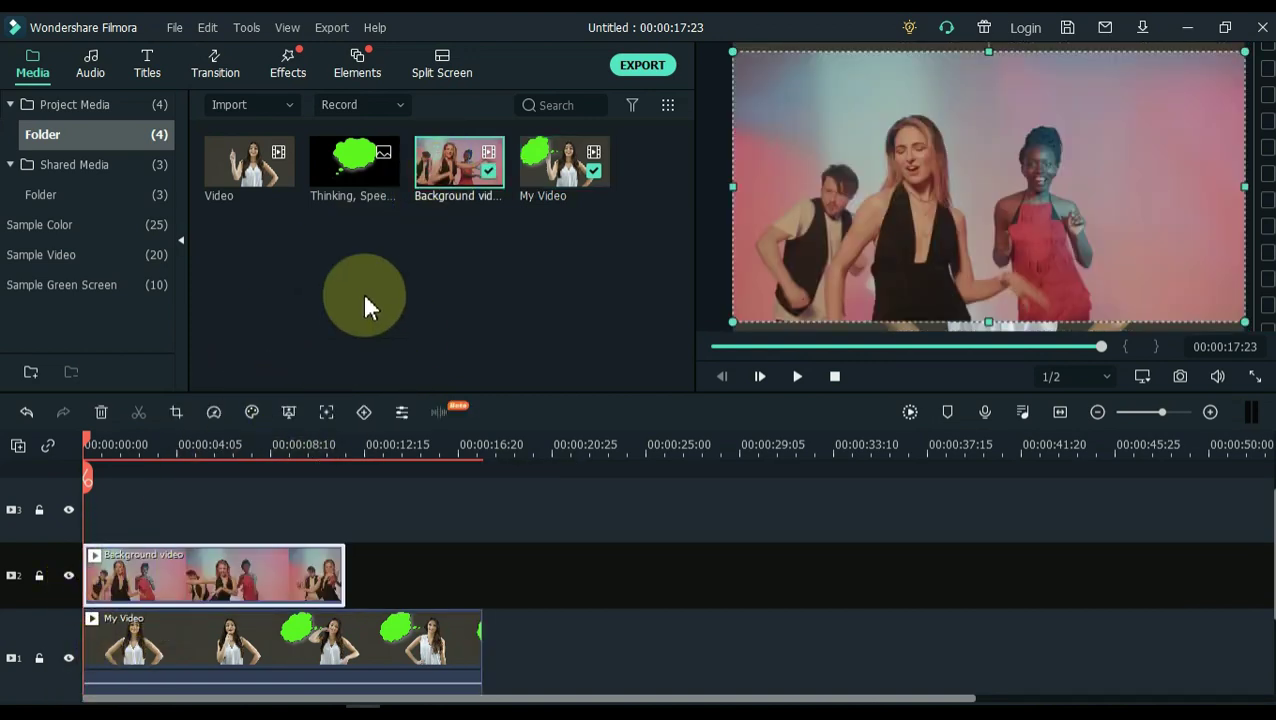
left_click_drag(552, 182, 86, 533)
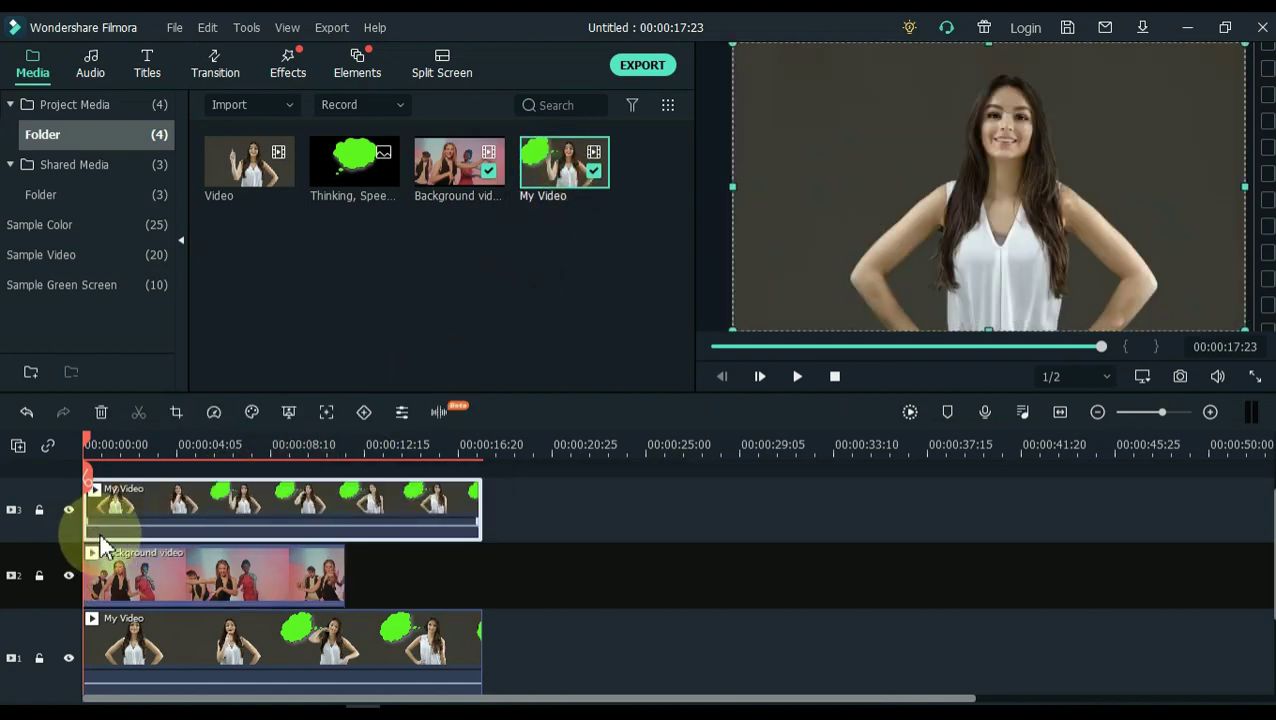
- Start the Background video at the bubble's first frame near 4s and slow it to 0.87x
left_click_drag(87, 450, 193, 447)
left_click_drag(128, 585, 239, 584)
left_click_drag(196, 455, 184, 456)
left_click_drag(228, 585, 220, 589)
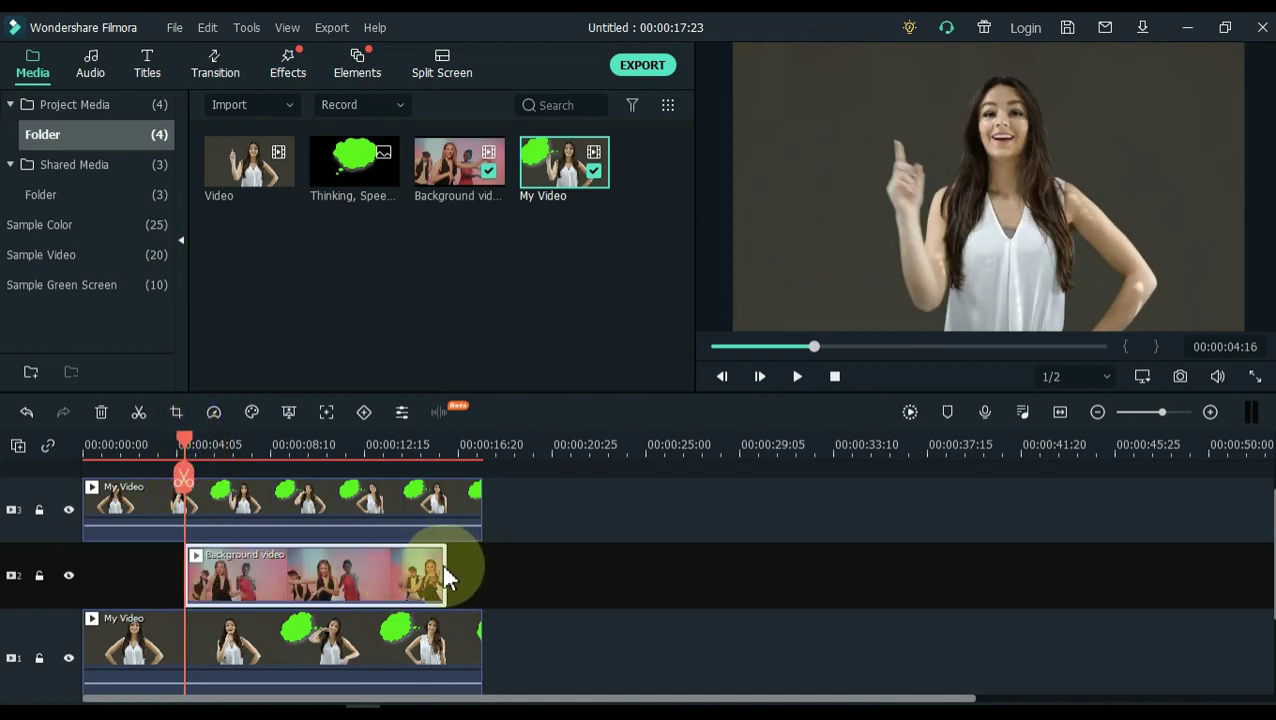
left_click_drag(444, 565, 483, 567)
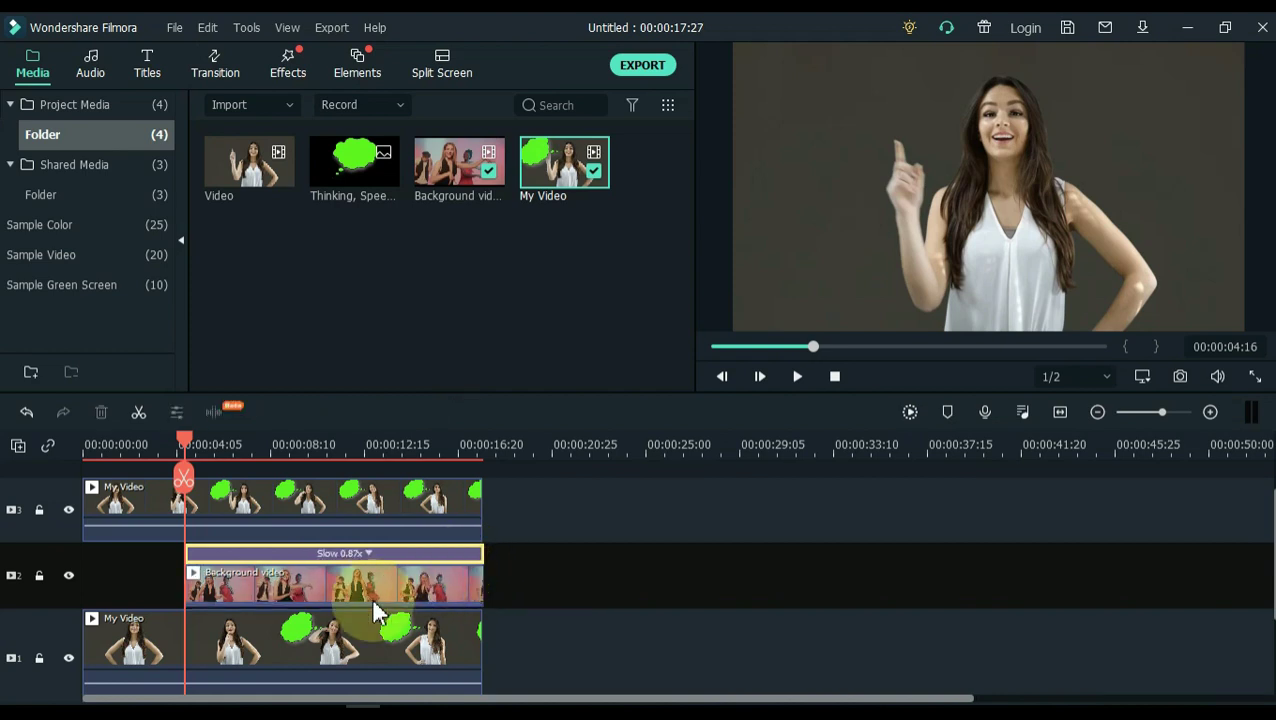
- Chroma-key the bubble's green in the top My Video clip with offset 4 and tolerance 51
left_click(268, 515)
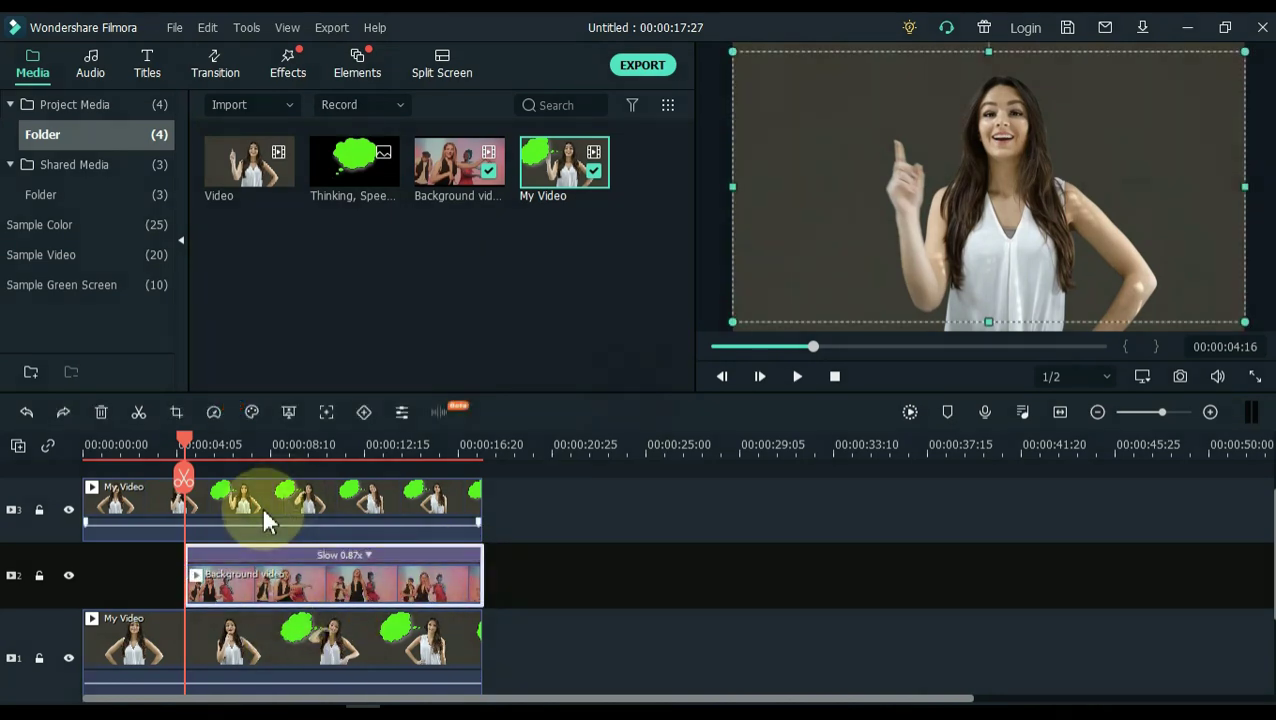
left_click(268, 518)
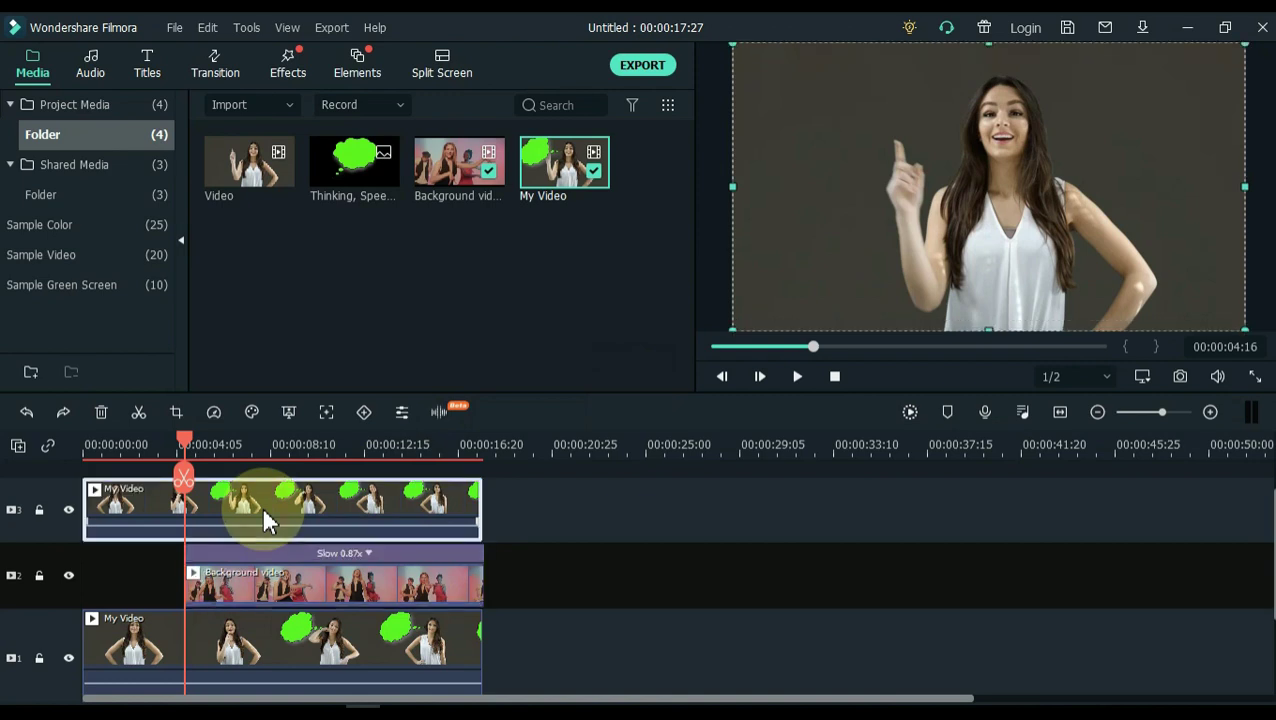
left_click_drag(185, 438, 233, 453)
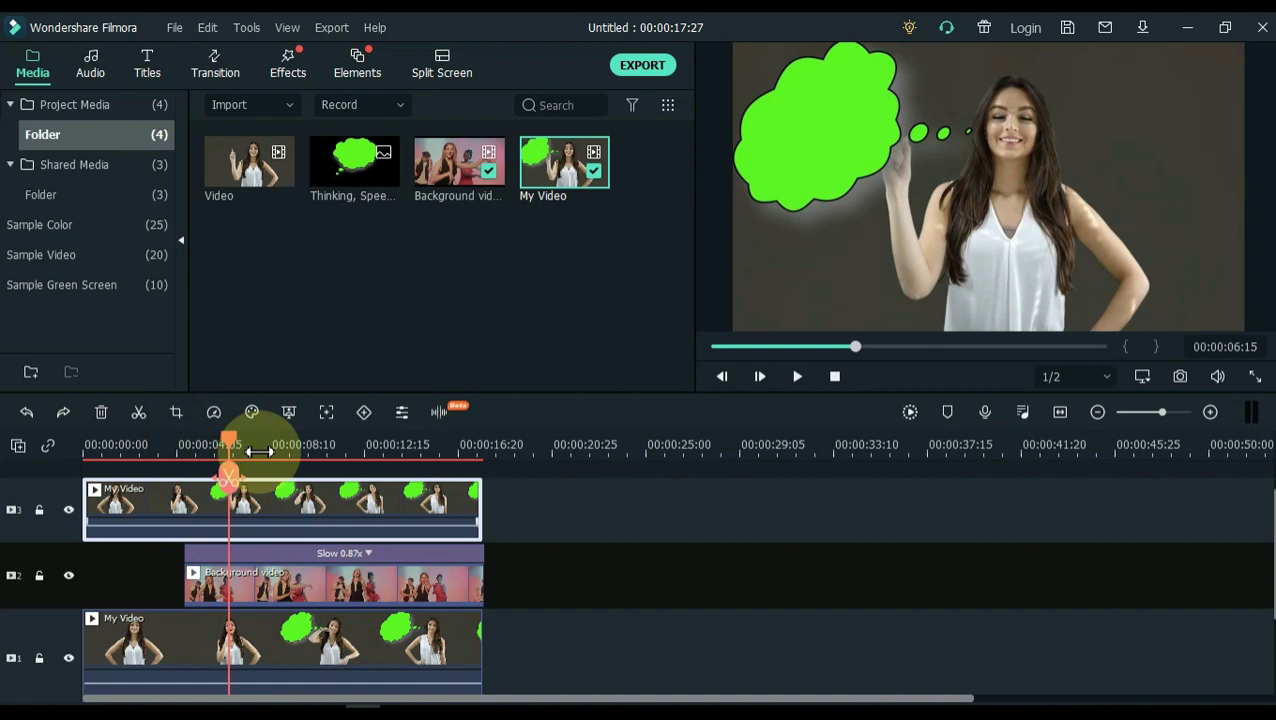
left_click(291, 412)
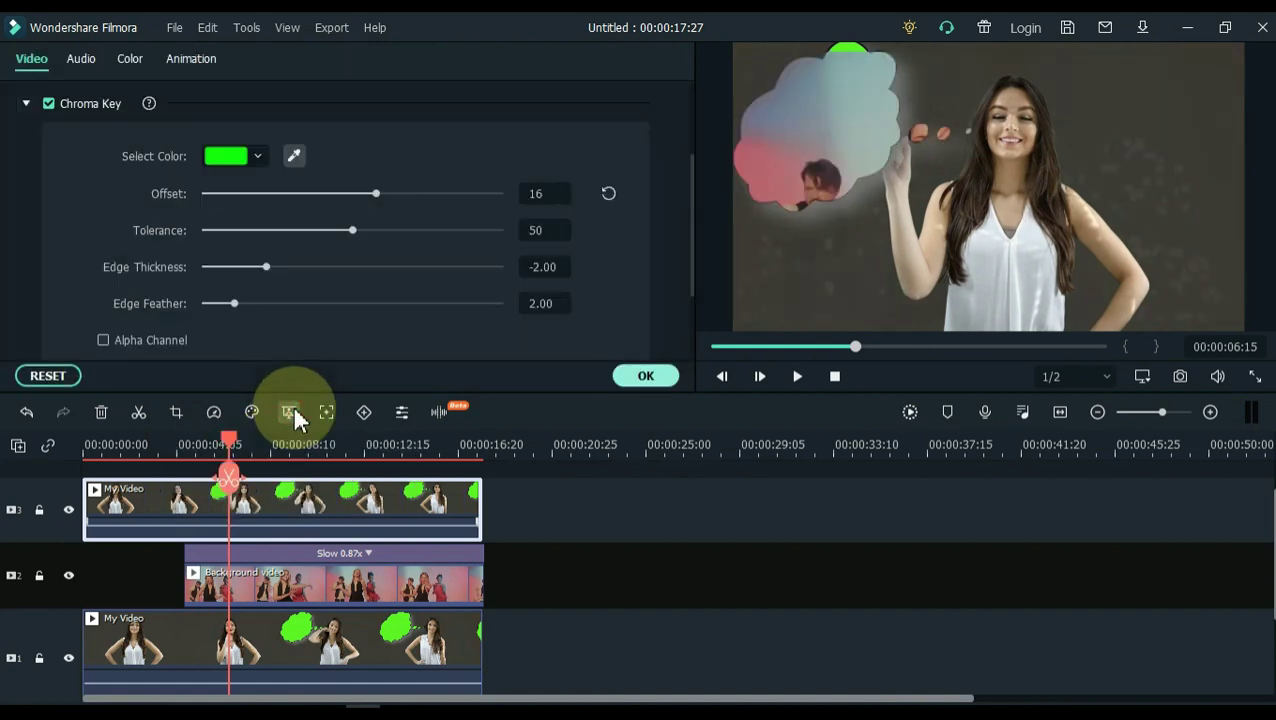
left_click(293, 157)
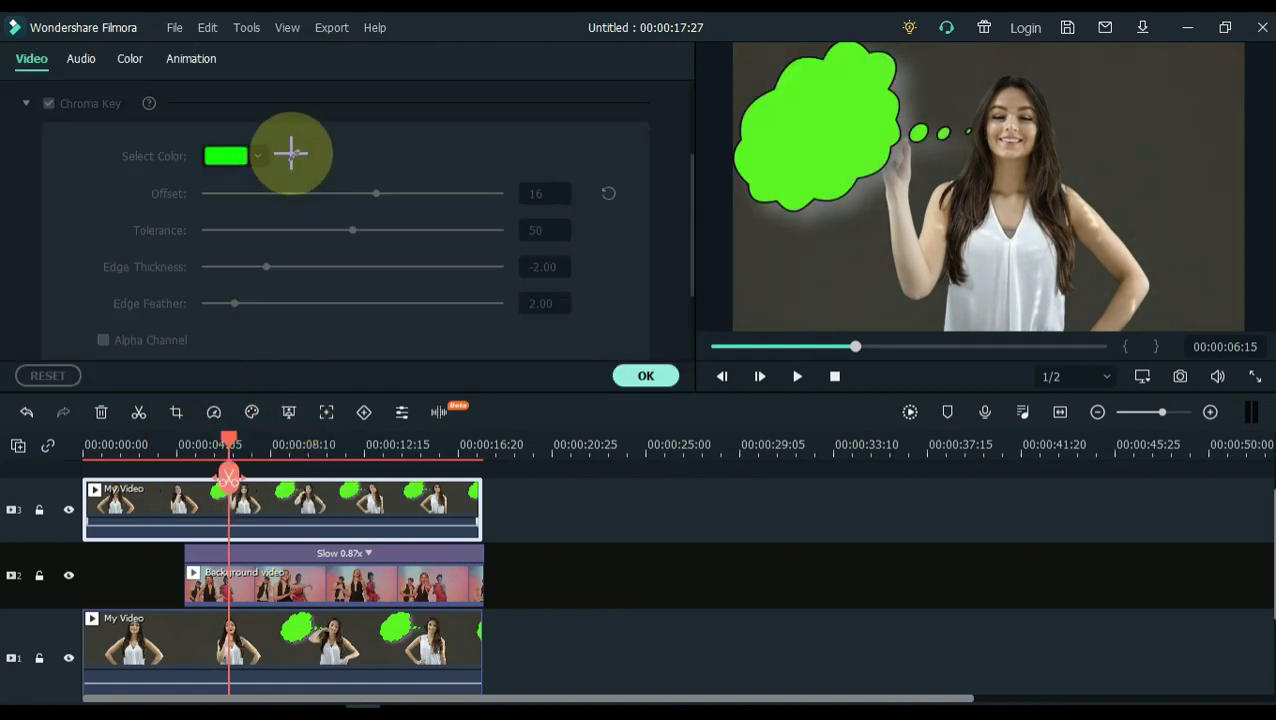
left_click(783, 155)
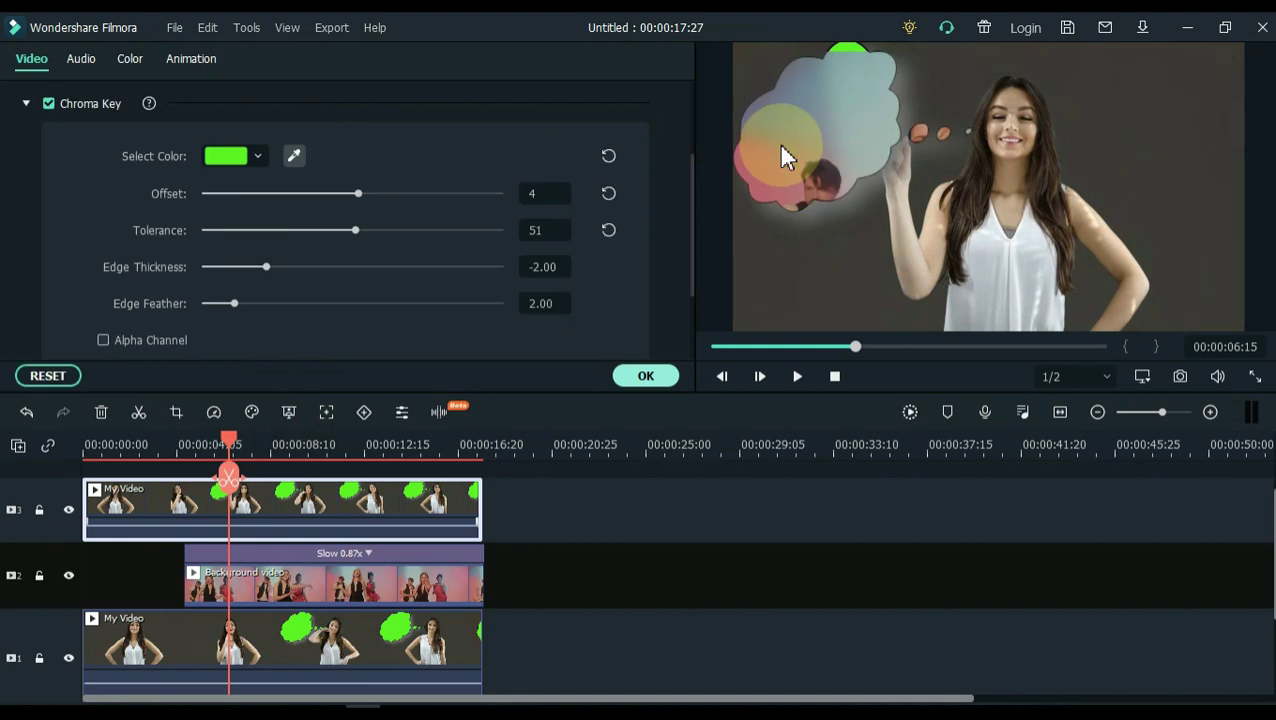
left_click(673, 378)
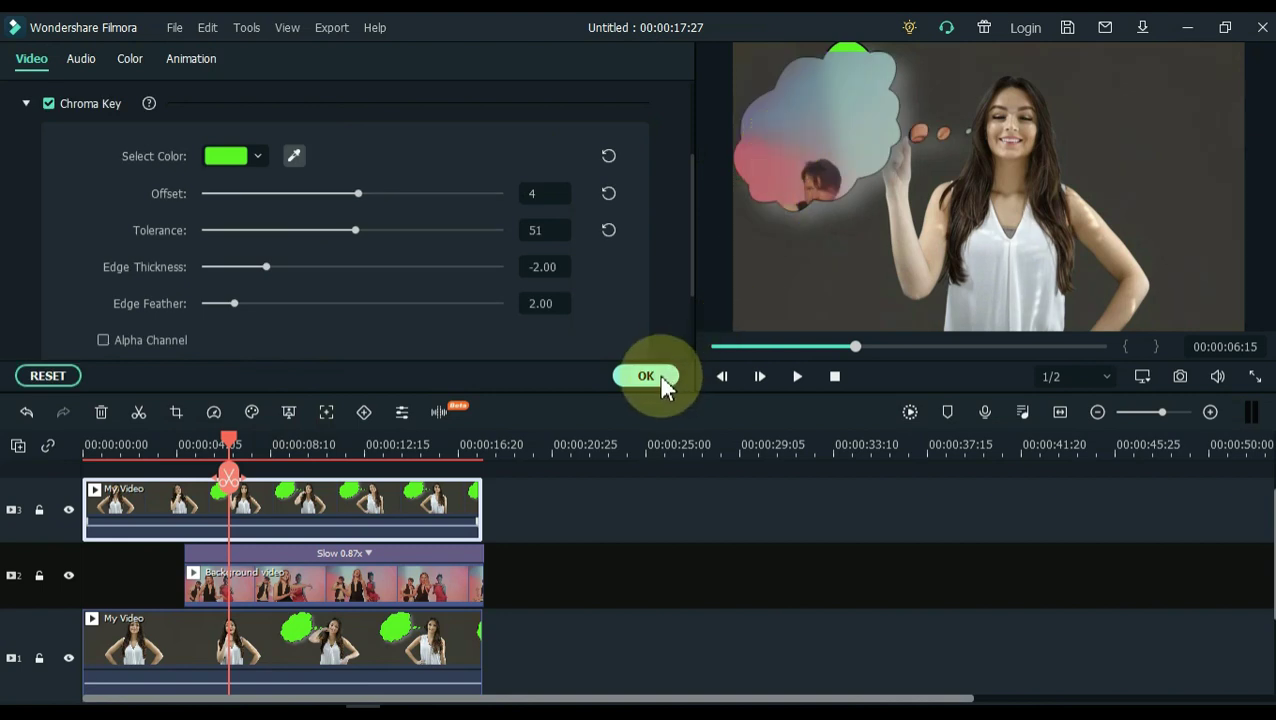
- Shrink the Background video in the preview to fit inside the bubble
left_click(333, 585)
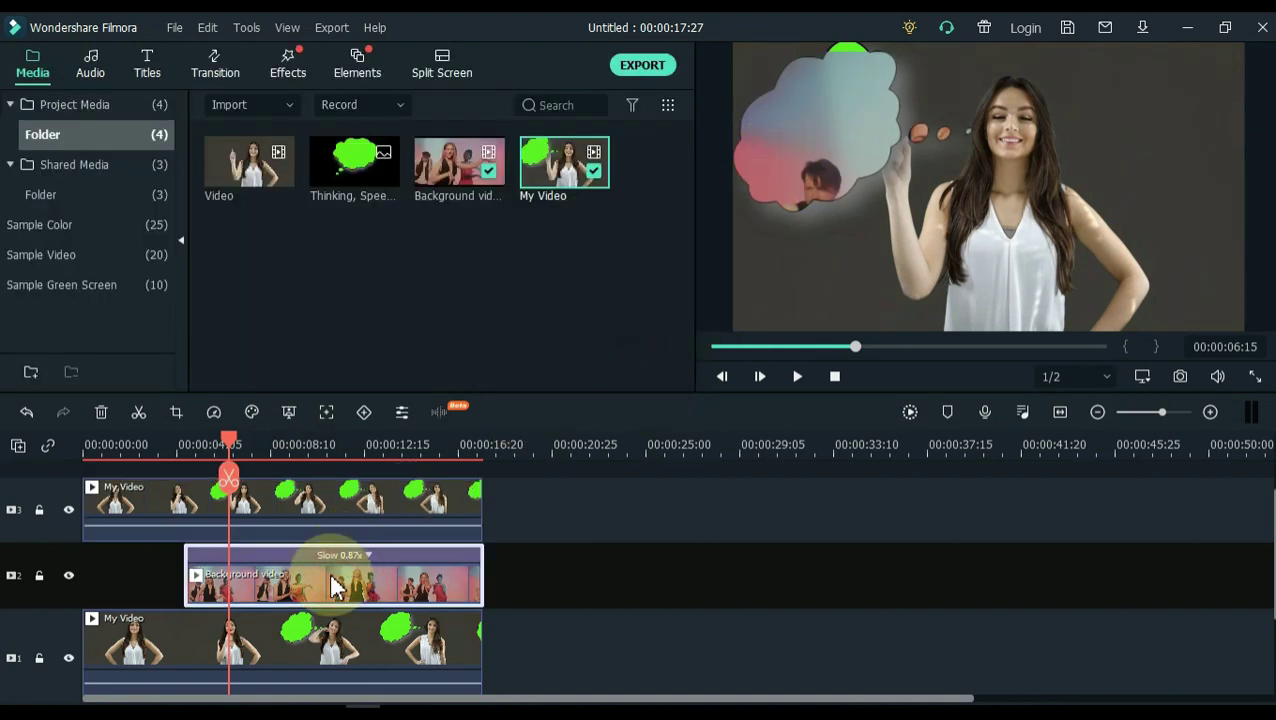
double_click(333, 585)
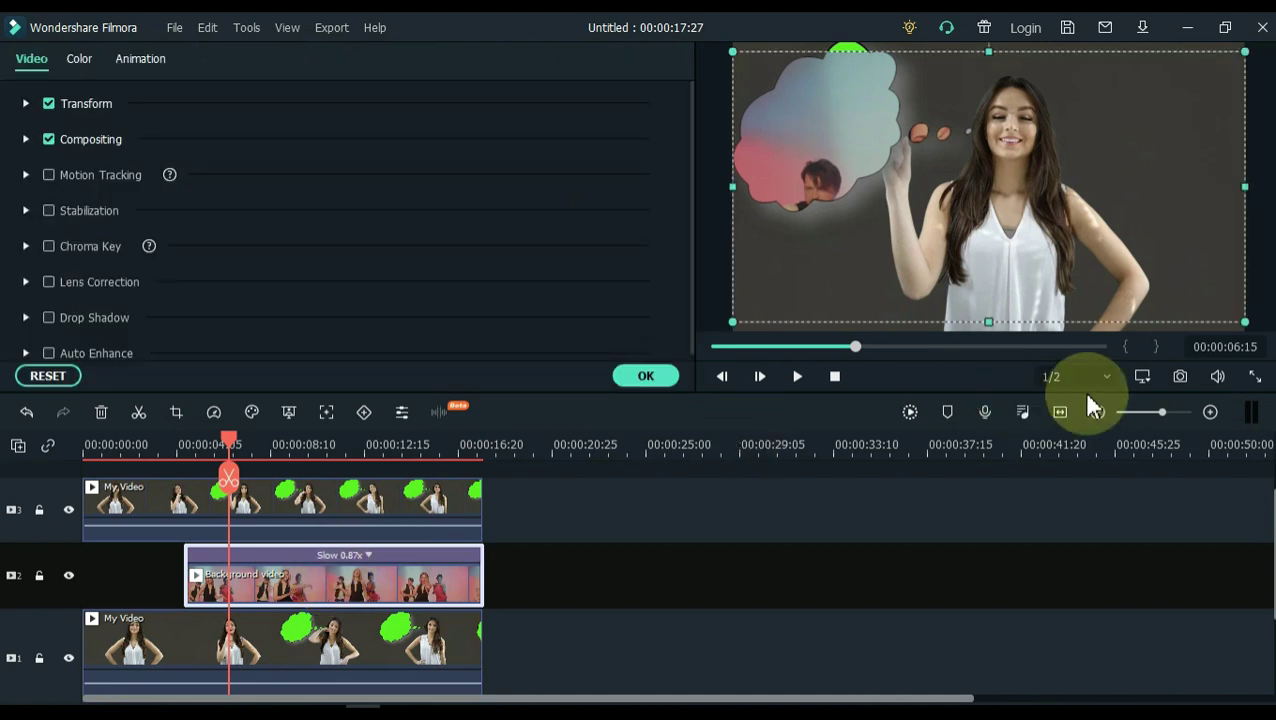
left_click_drag(1245, 316, 1056, 208)
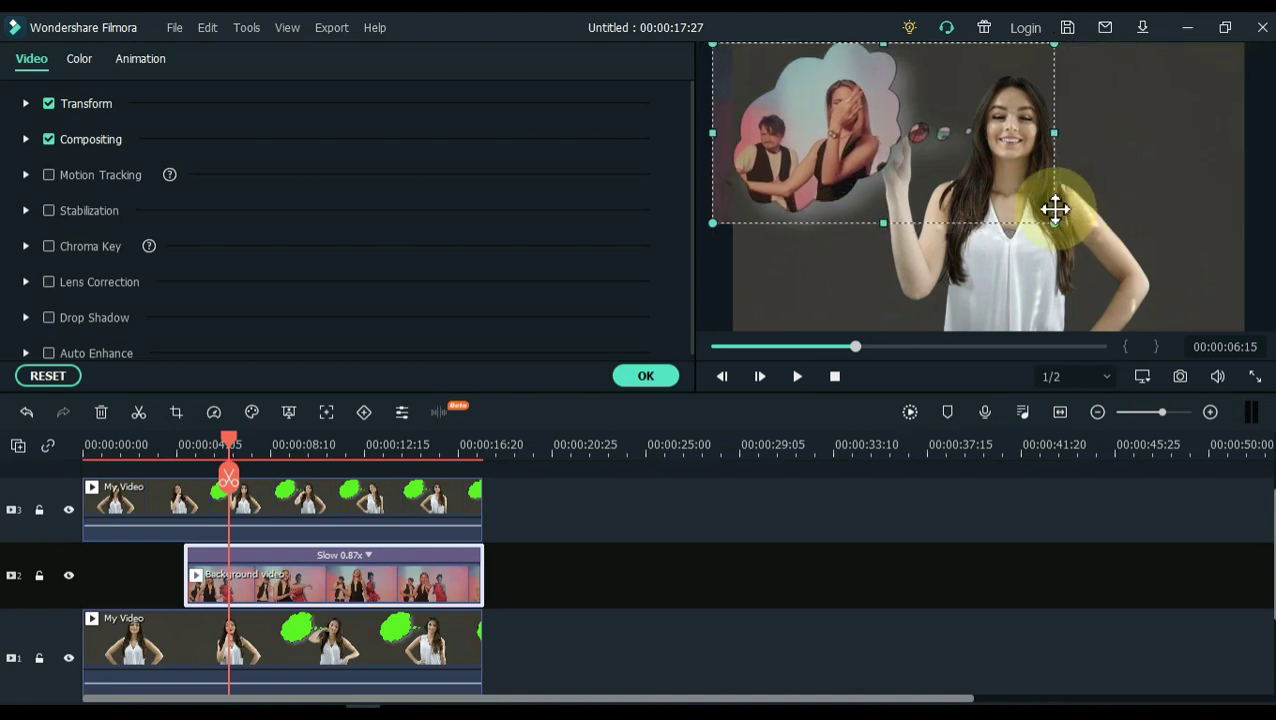
- Split the bottom My Video clip at 00:00:04:16
left_click(185, 444)
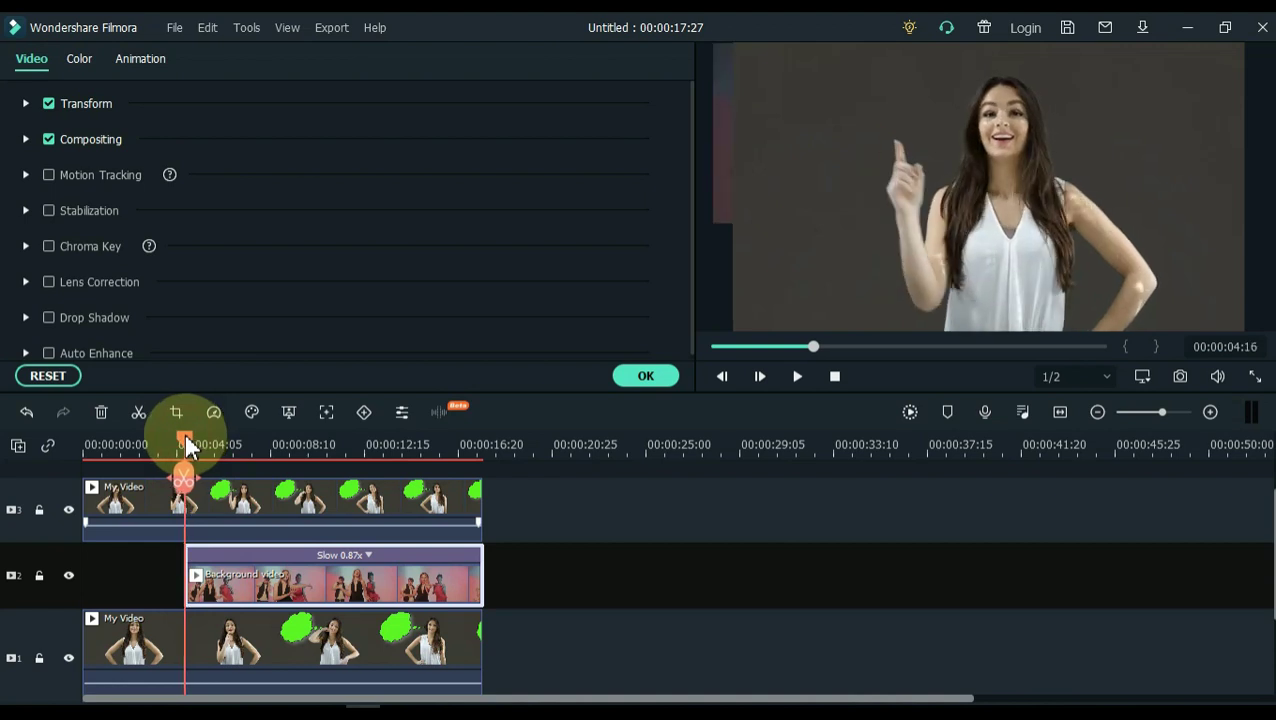
left_click(189, 661)
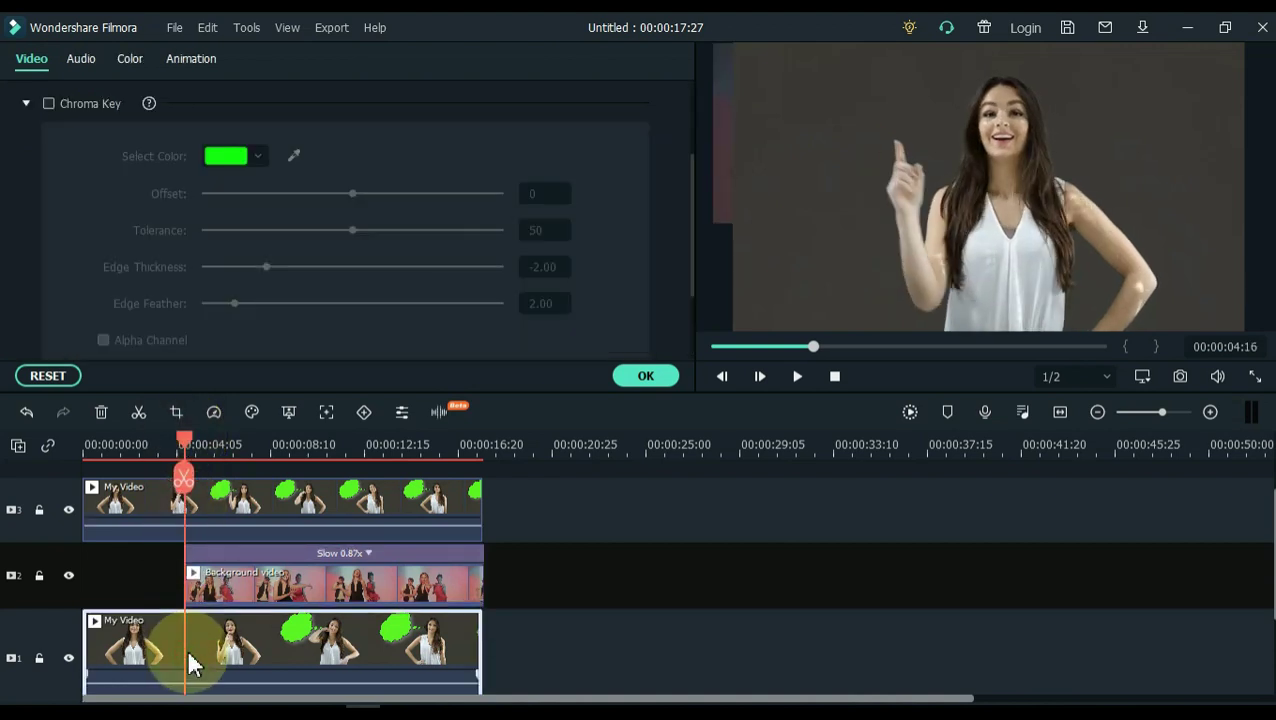
left_click(139, 413)
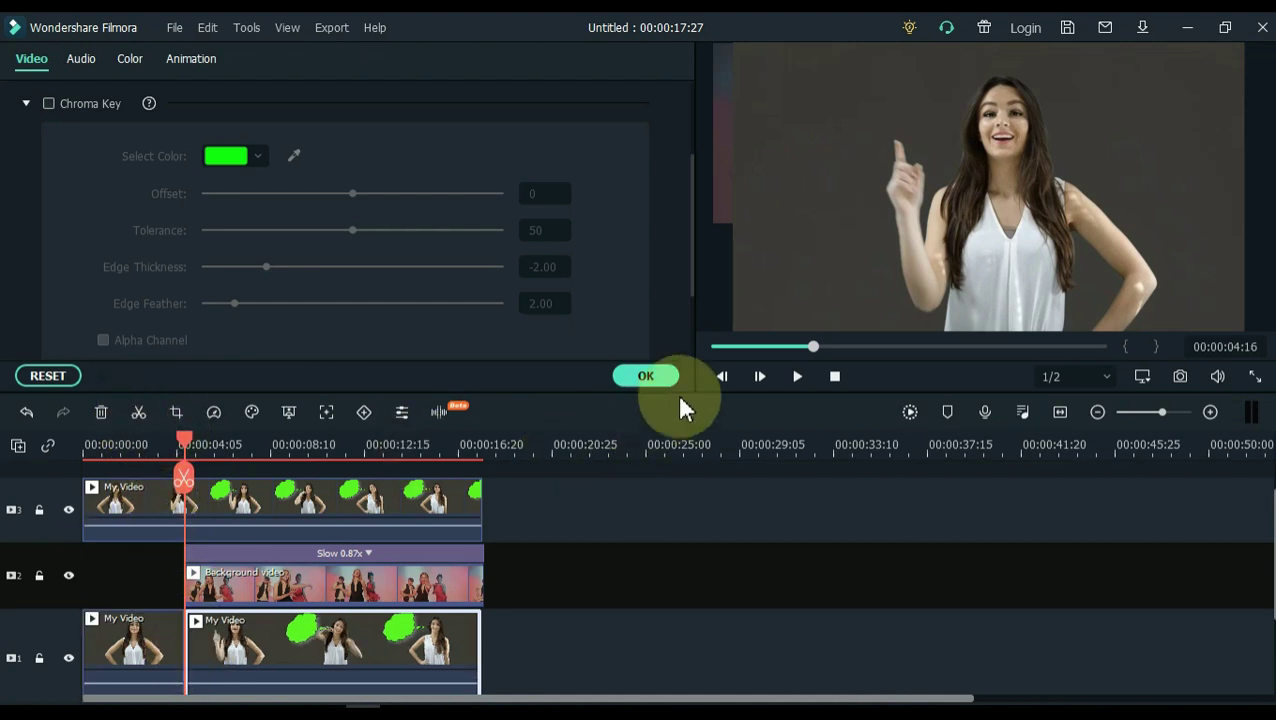
left_click(645, 377)
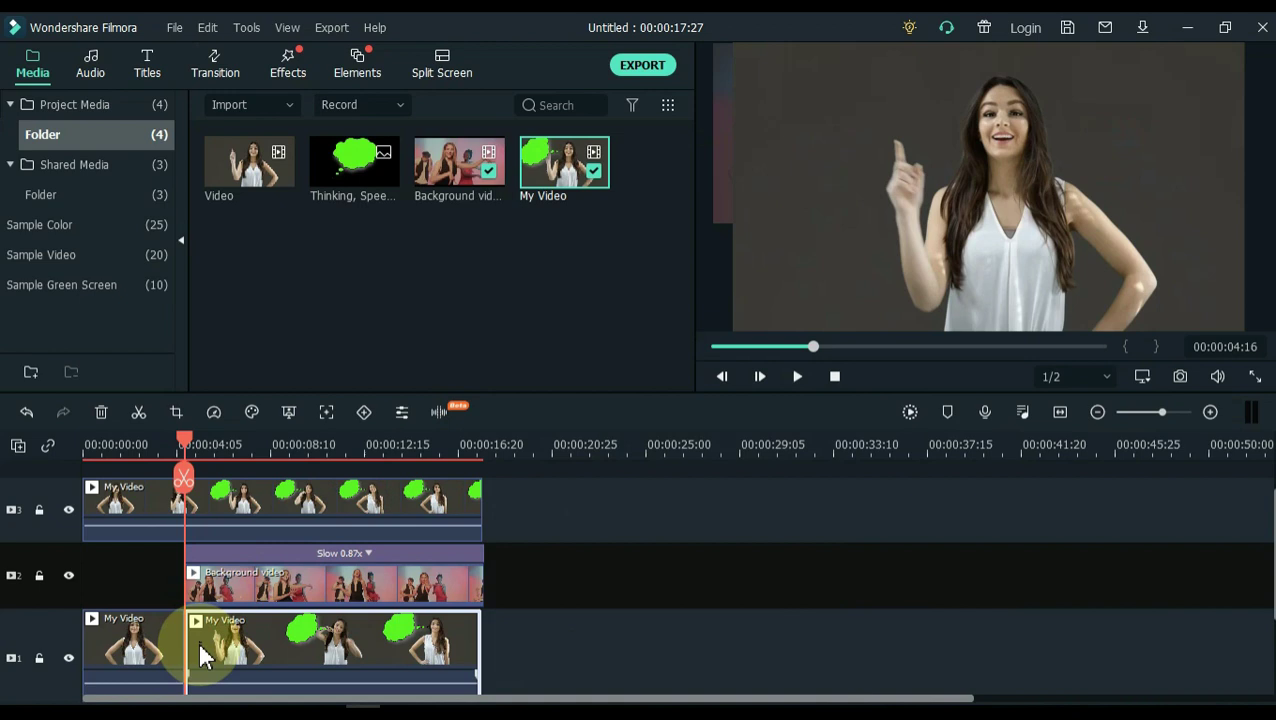
- Hide tracks 2 and 3, track her face in the bottom clip, and attach Background video
left_click(68, 576)
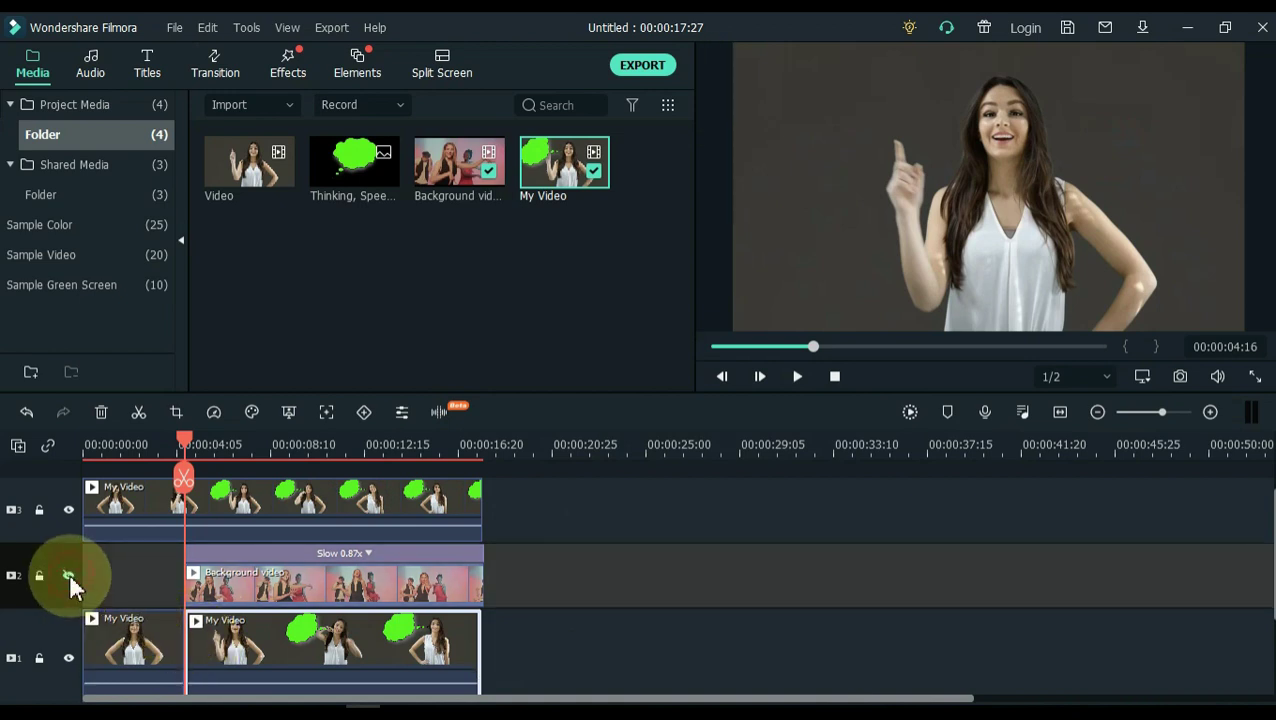
left_click(68, 511)
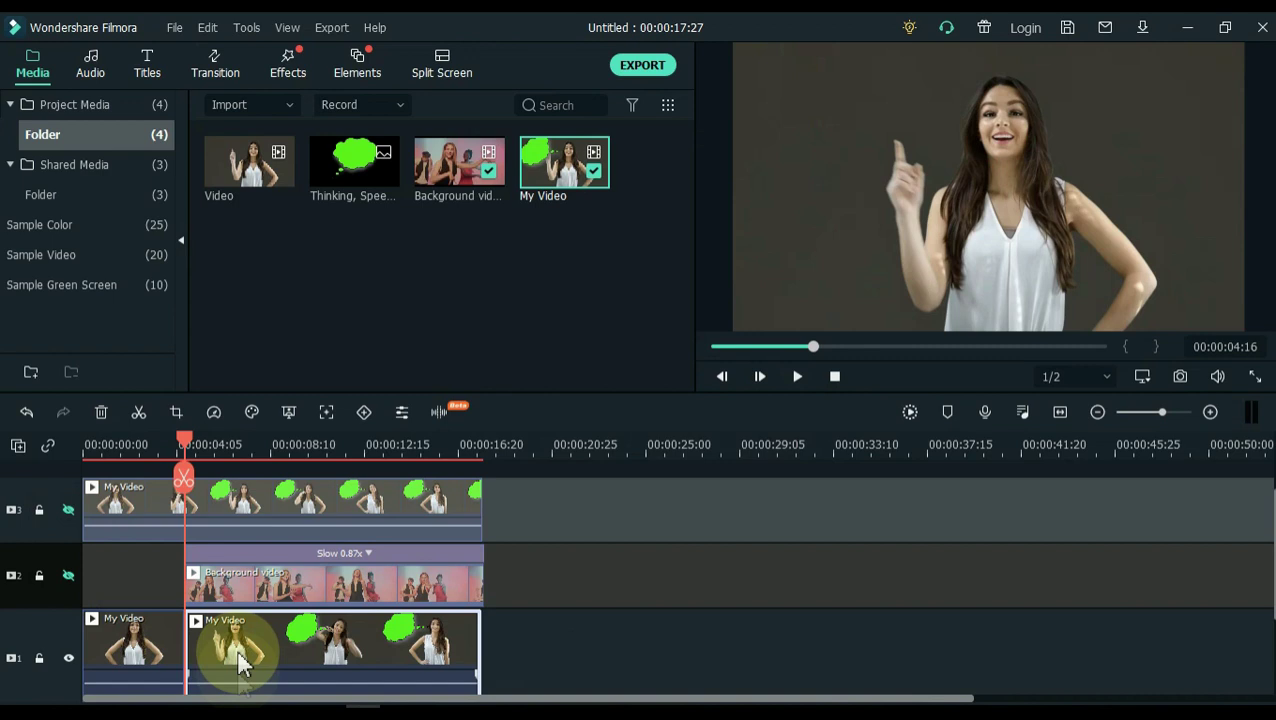
left_click(332, 413)
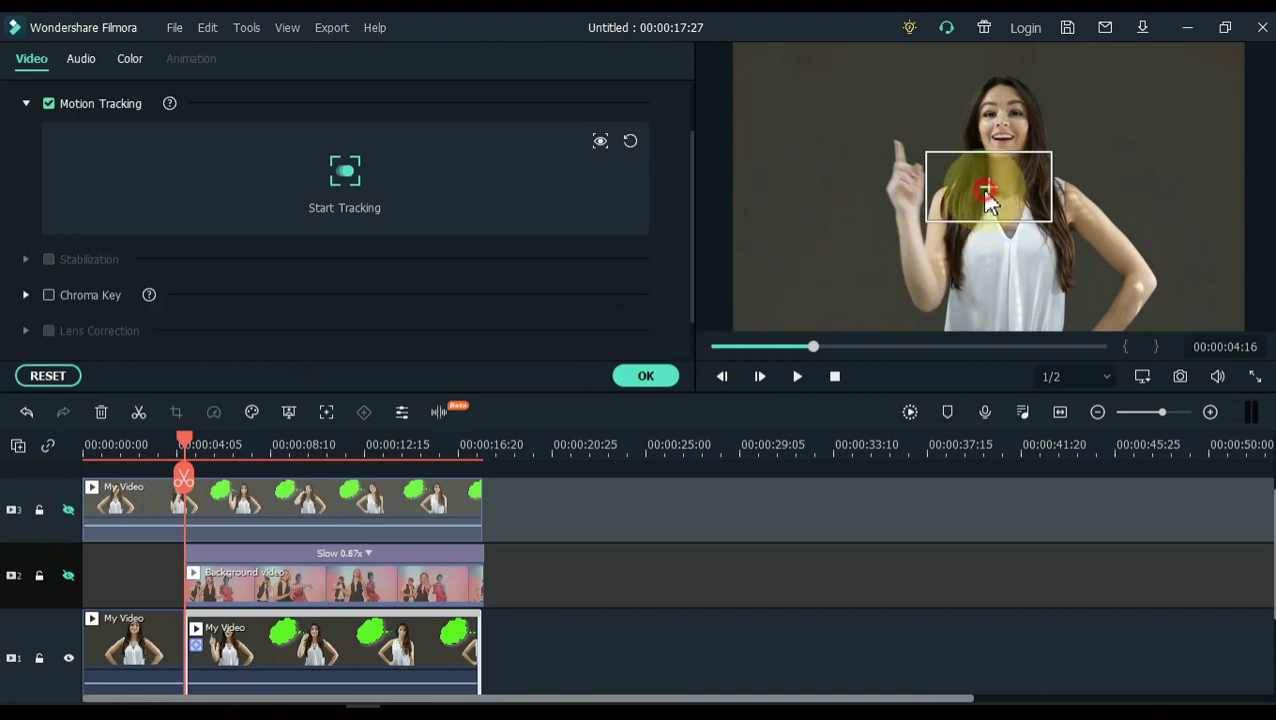
left_click_drag(988, 187, 986, 121)
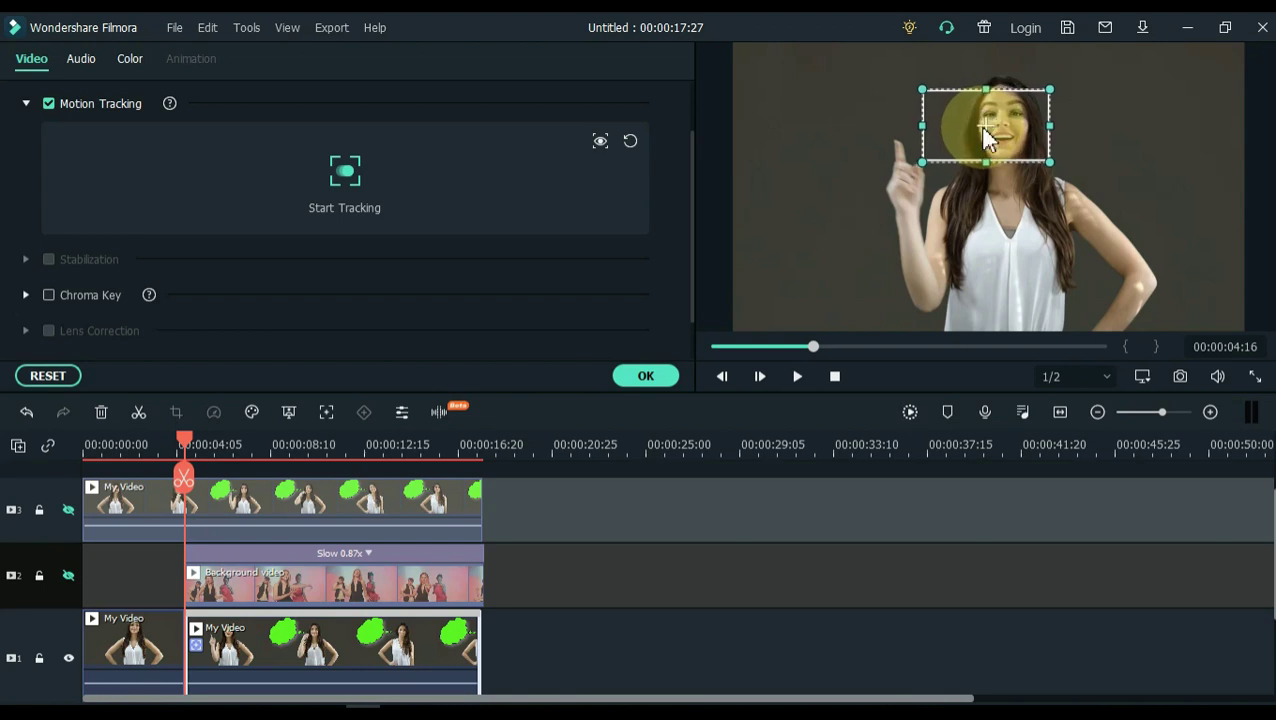
left_click(351, 177)
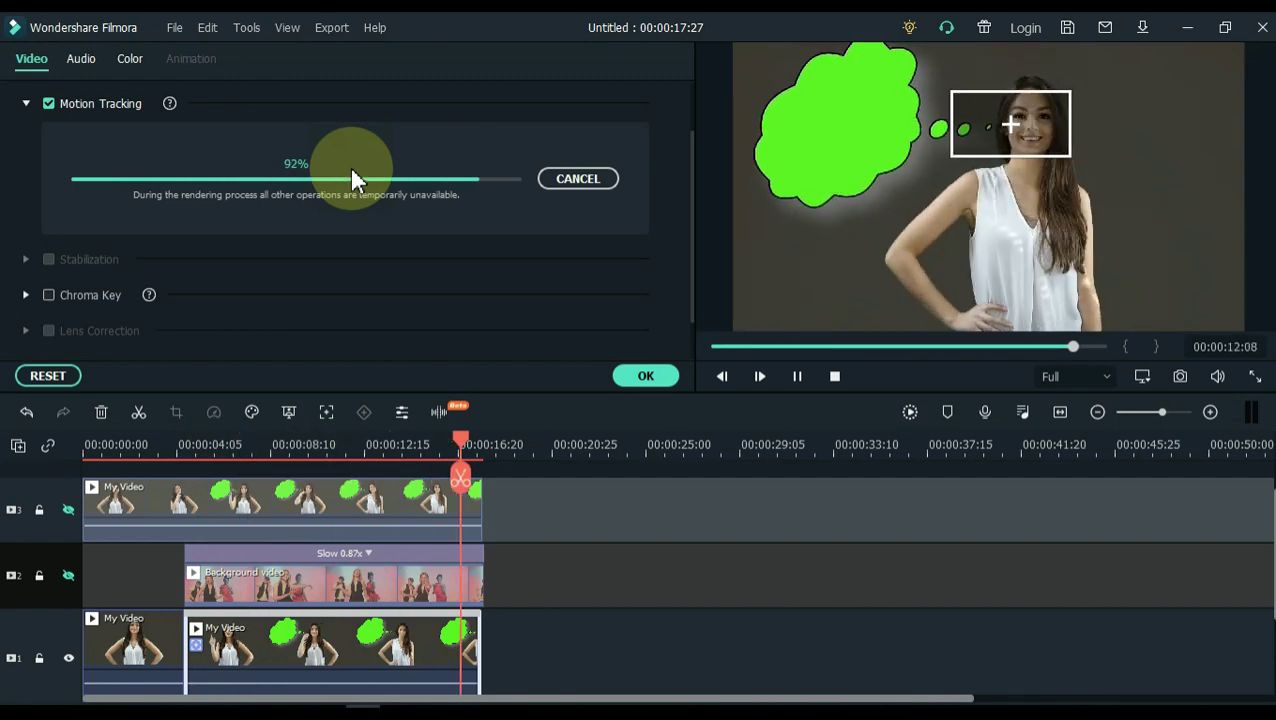
left_click(341, 213)
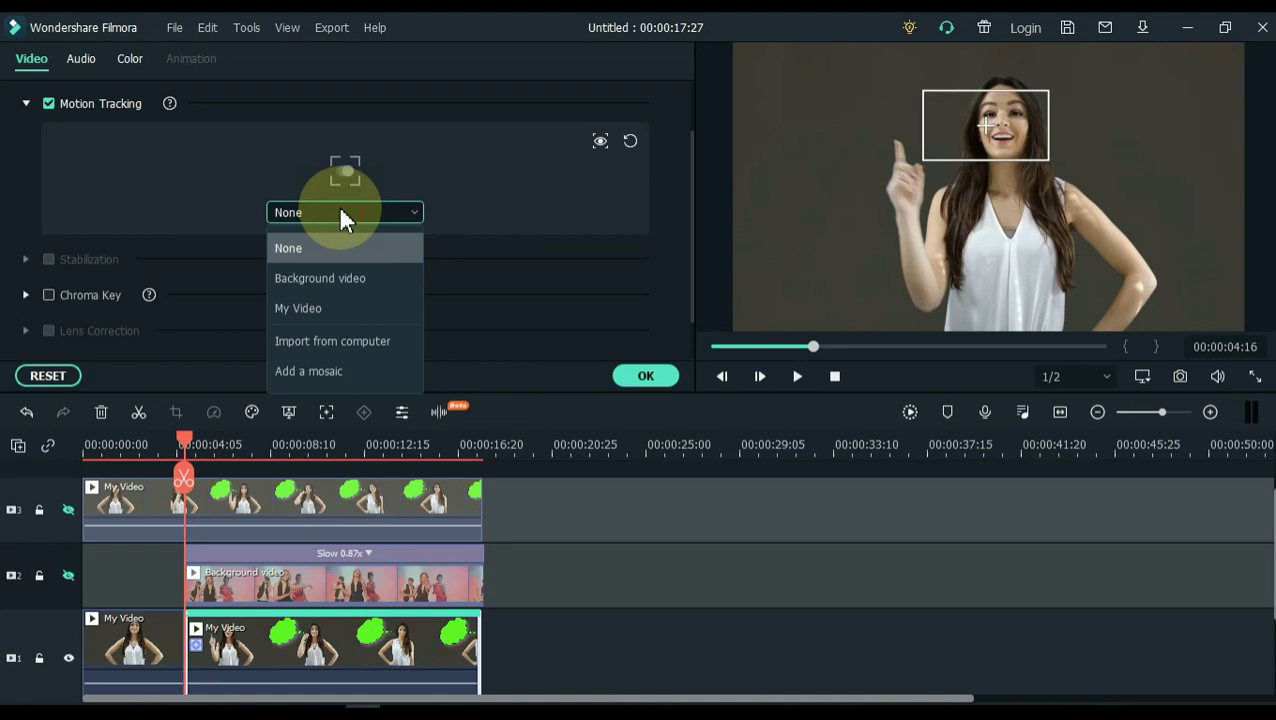
left_click(328, 274)
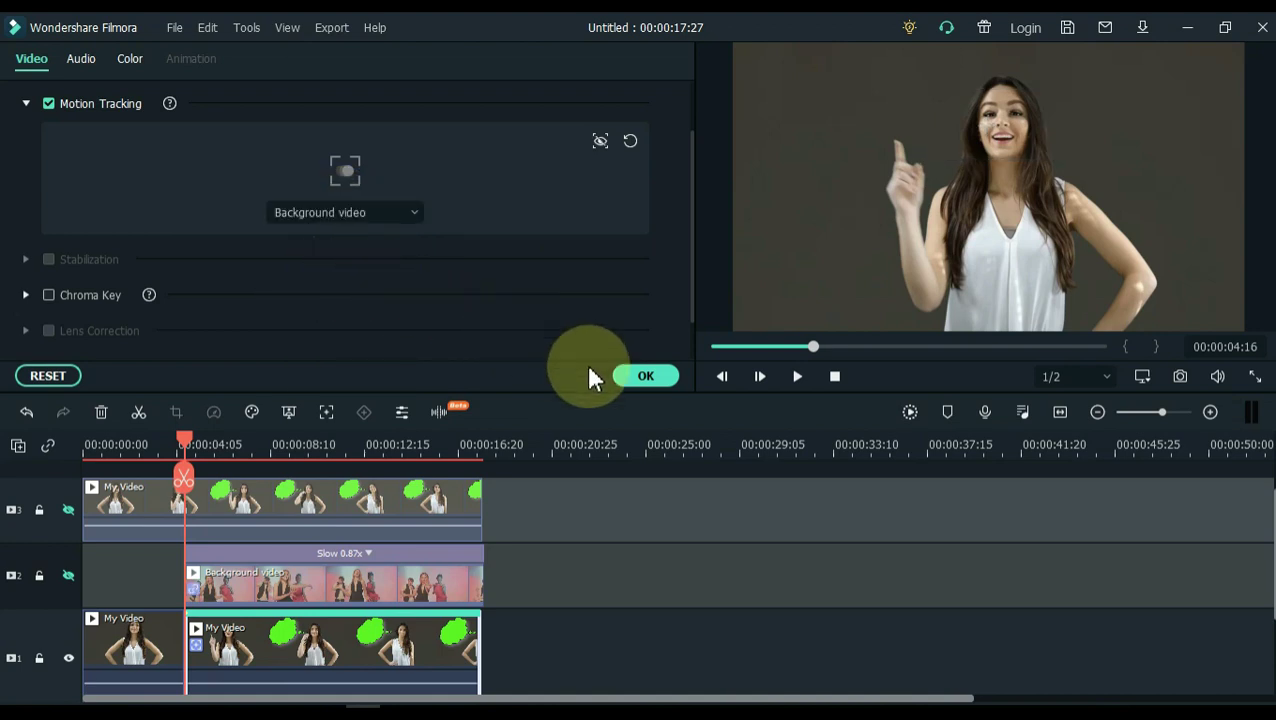
- Confirm the tracking, unhide tracks 3 and 2, and play the edit from the start
left_click(640, 380)
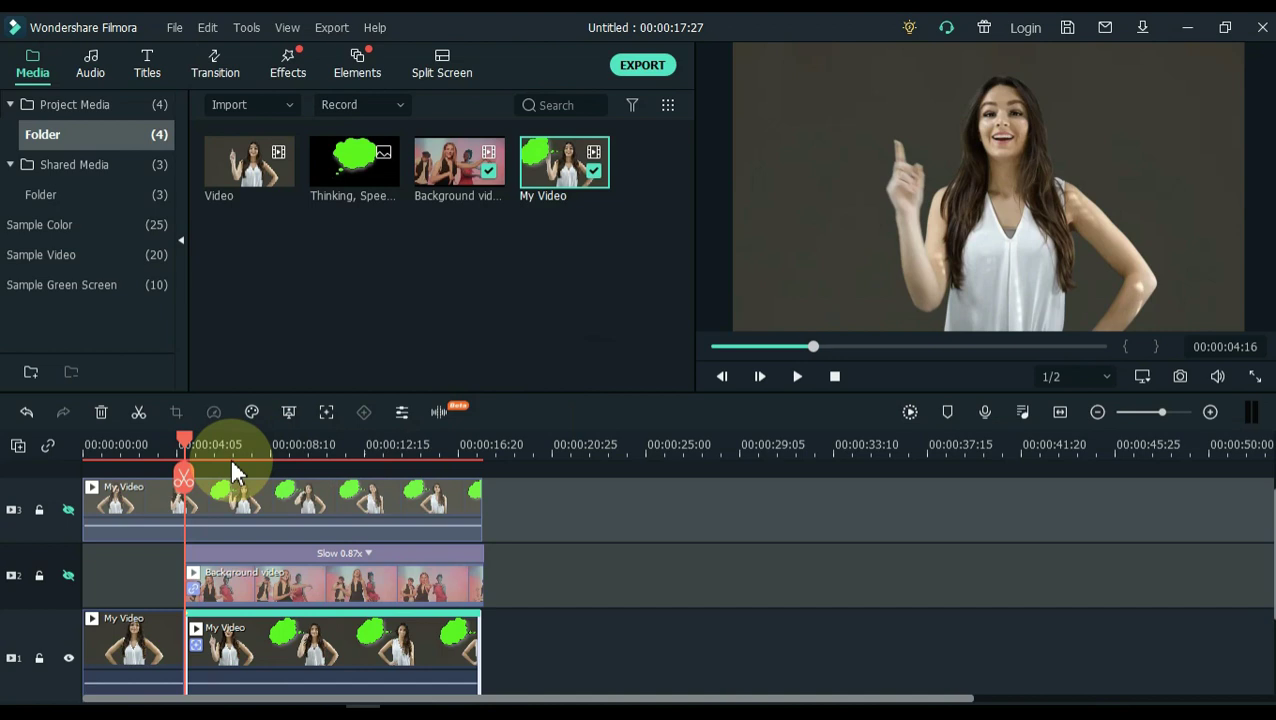
left_click(68, 511)
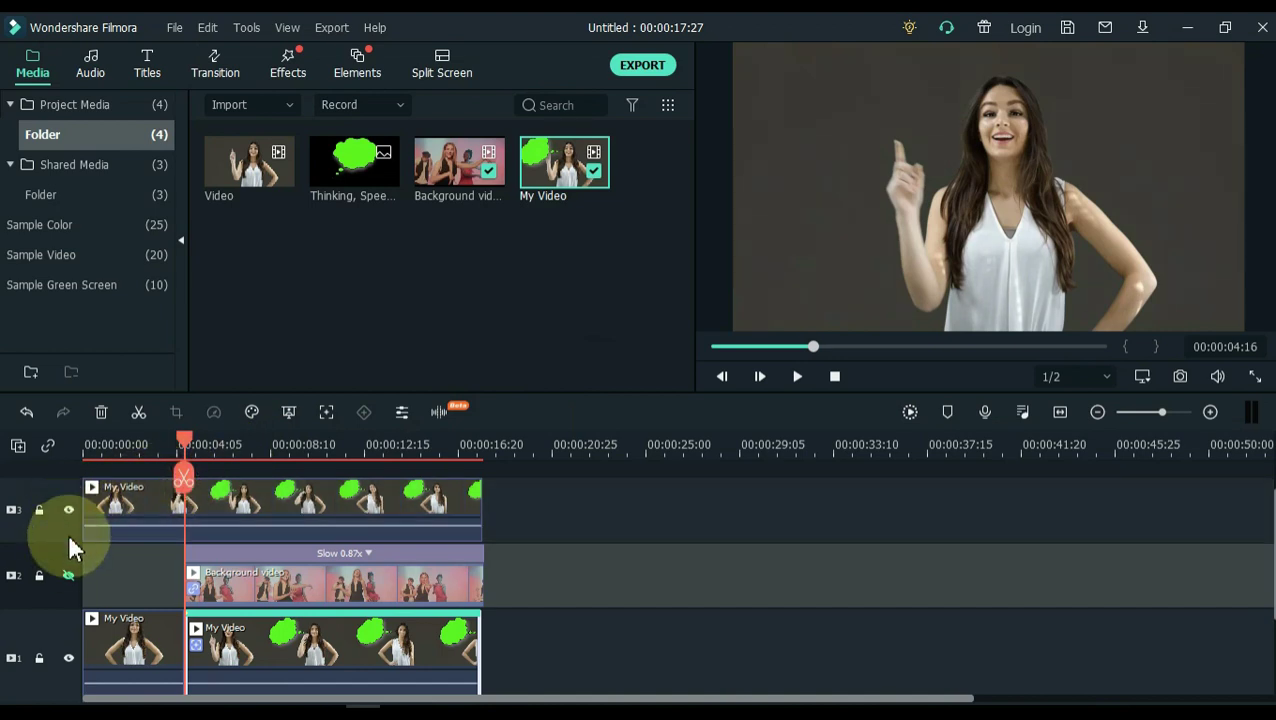
left_click(68, 575)
key("Home")
key("space")
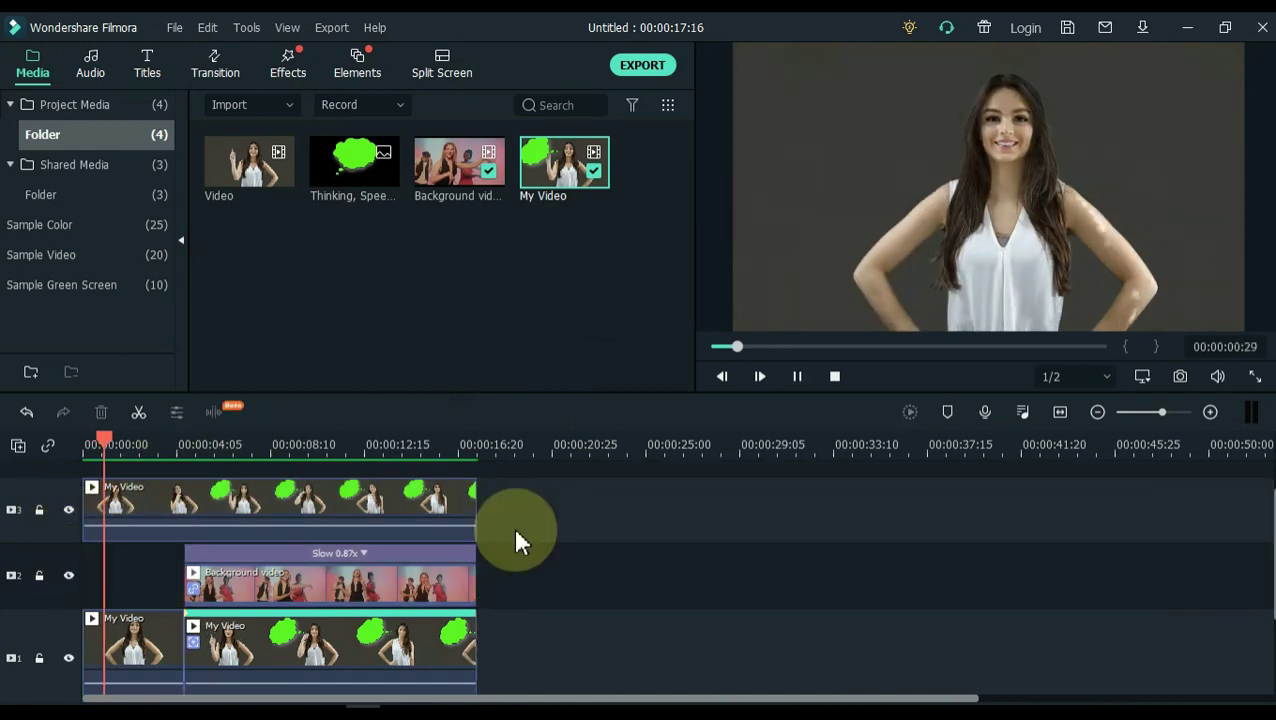